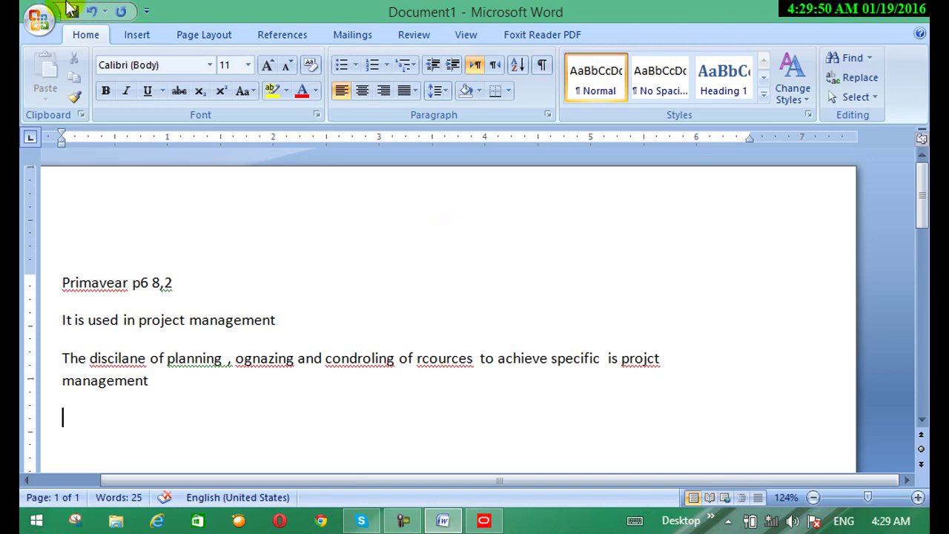
Save the document to the Desktop as a Word Document named Primavear p6 8
click(41, 22)
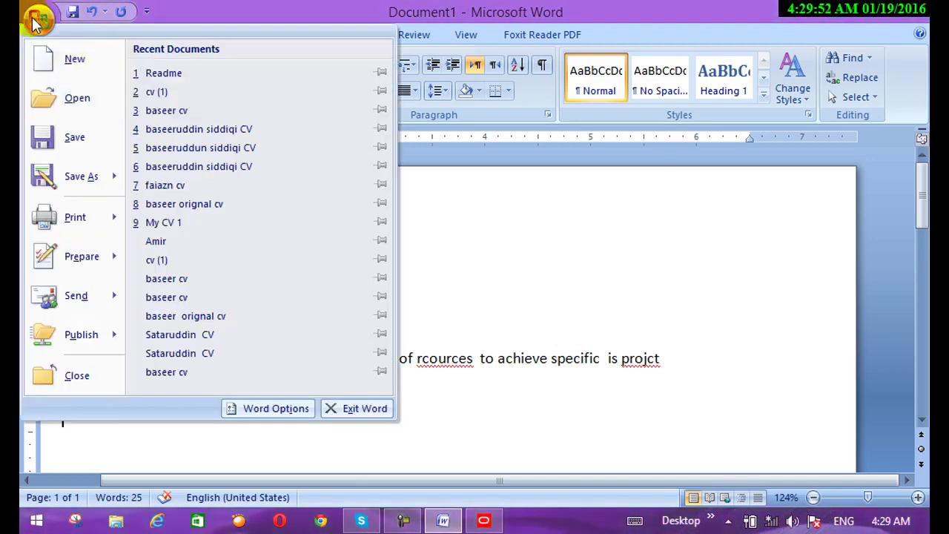
click(81, 149)
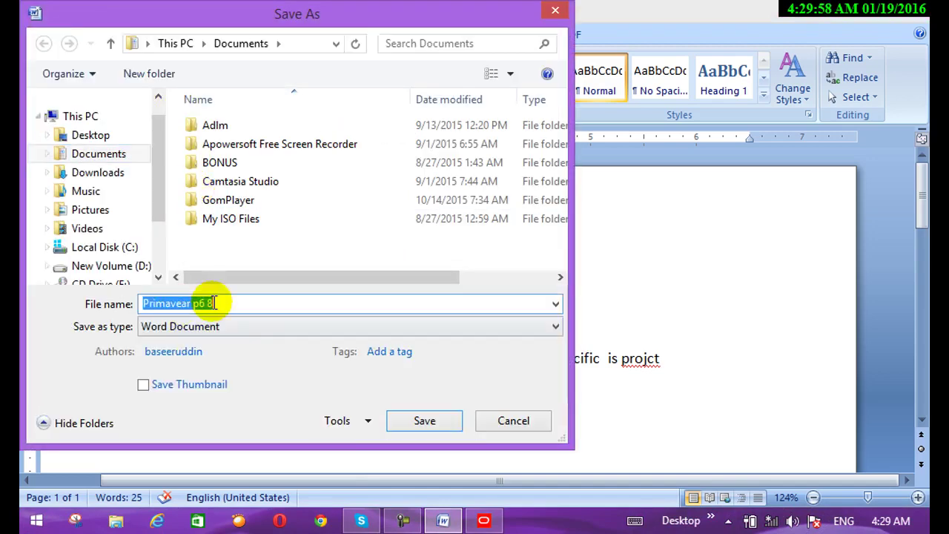
click(251, 328)
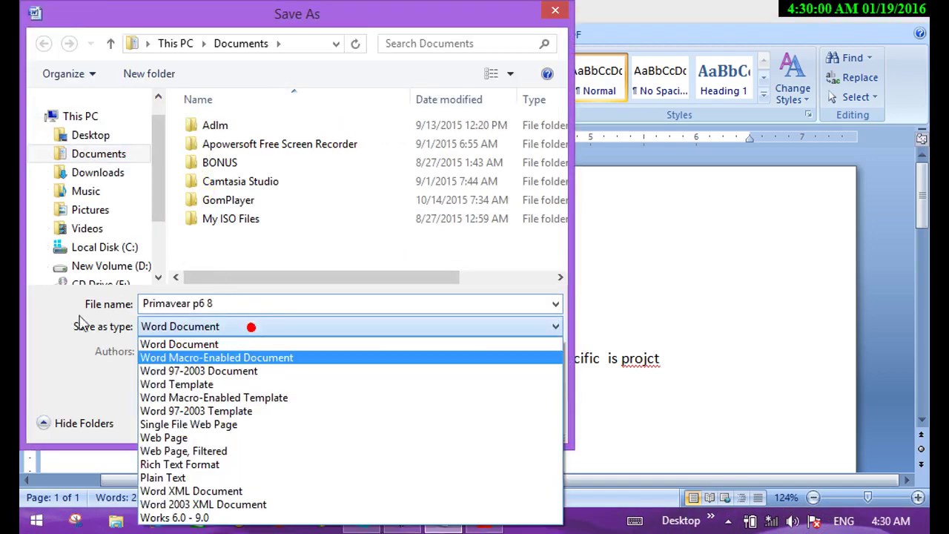
click(103, 122)
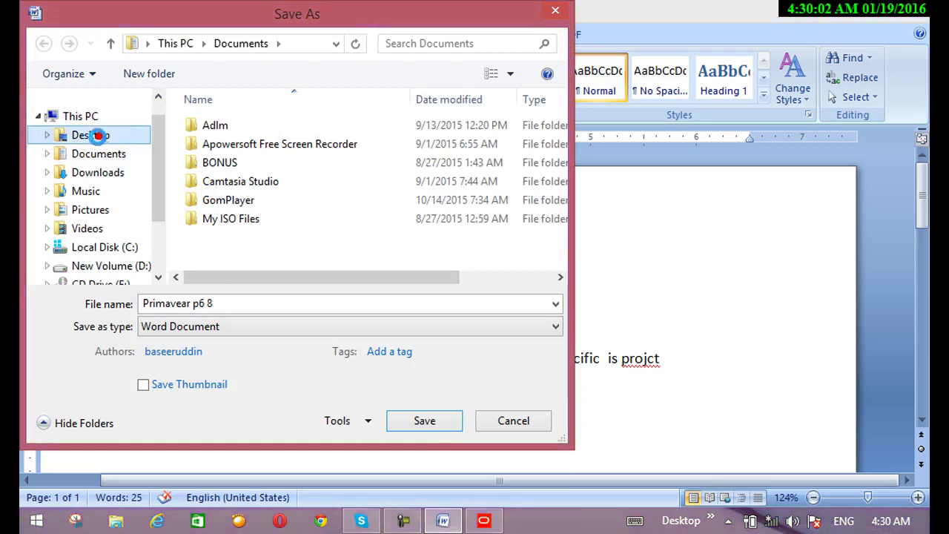
click(92, 135)
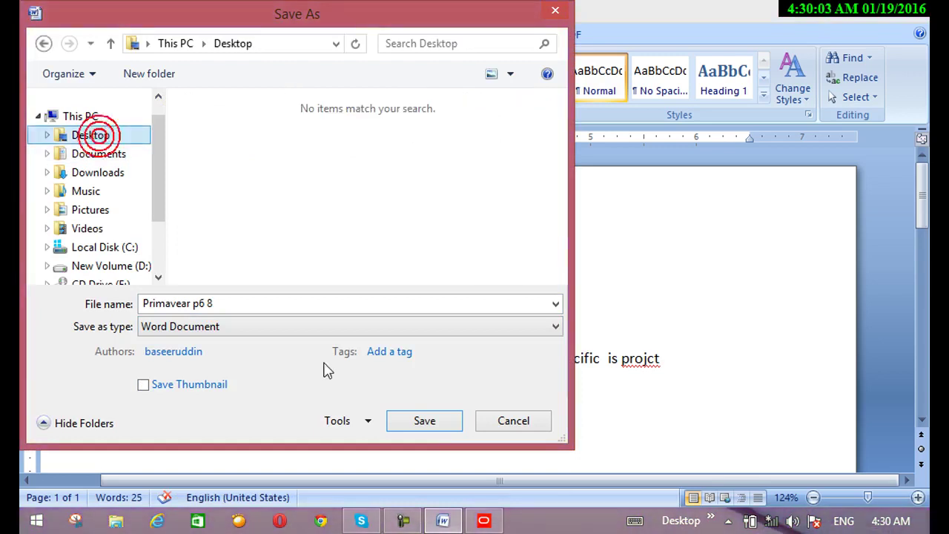
click(424, 432)
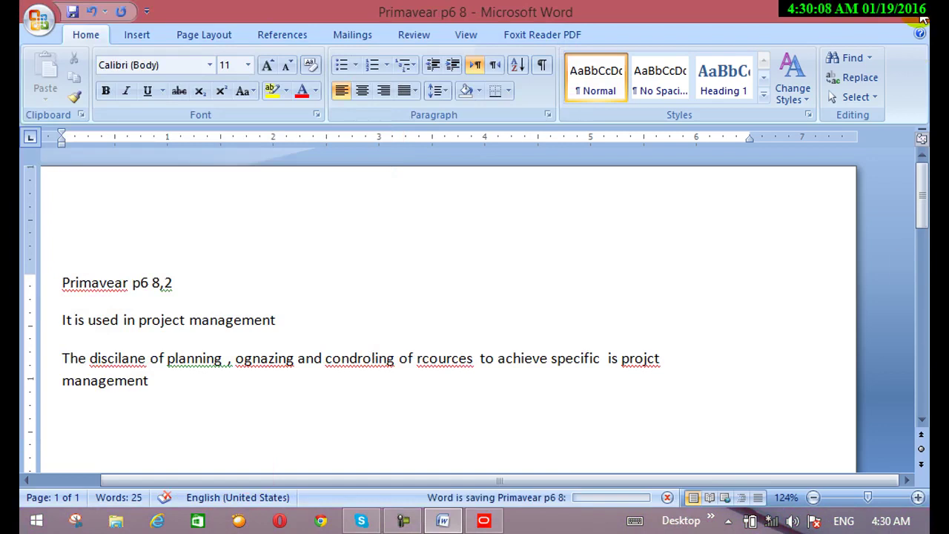
Close the saved Primavear p6 8 document and exit Word
mouse_move(920, 17)
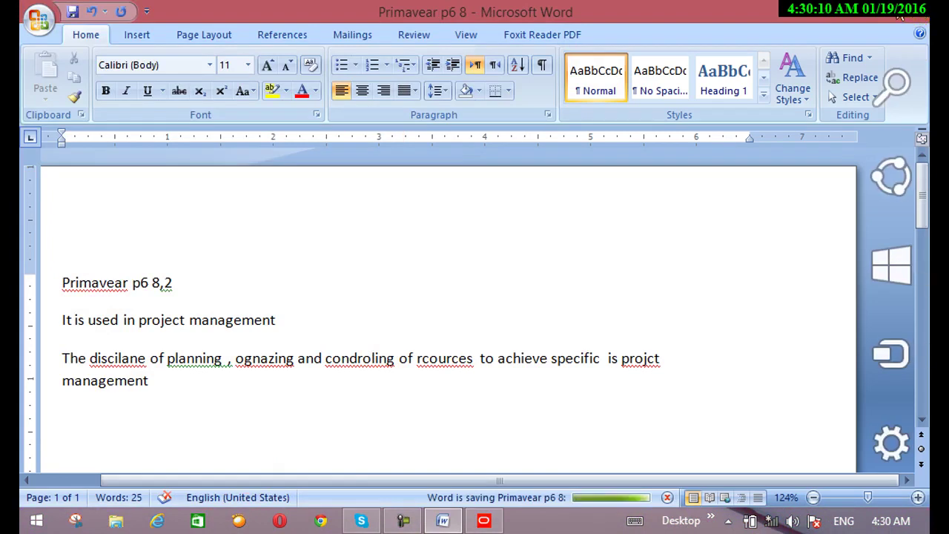
click(914, 15)
click(478, 308)
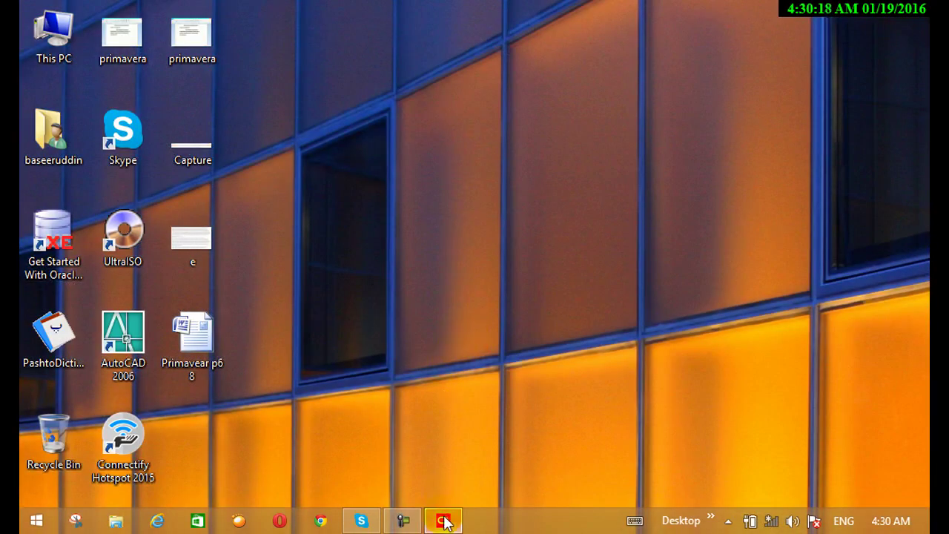
mouse_move(445, 522)
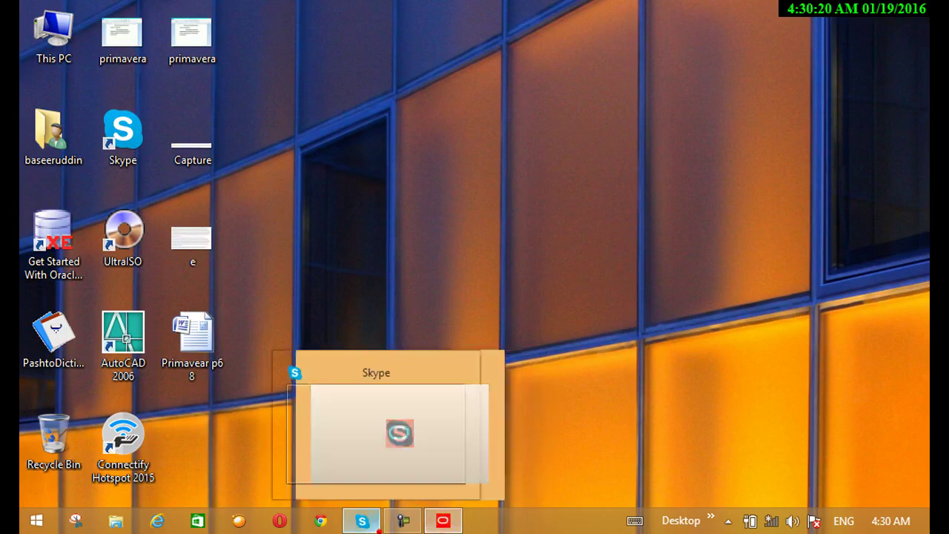
click(361, 521)
click(415, 523)
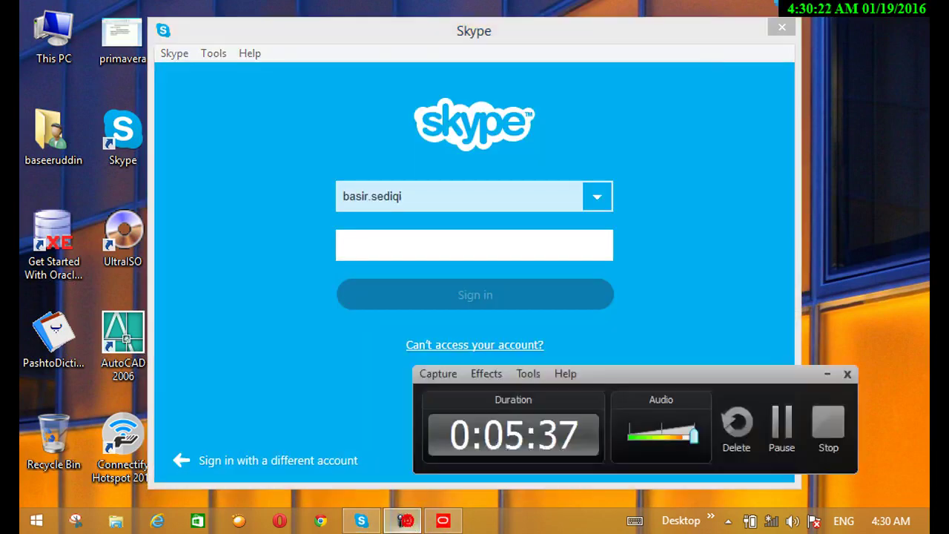
click(781, 28)
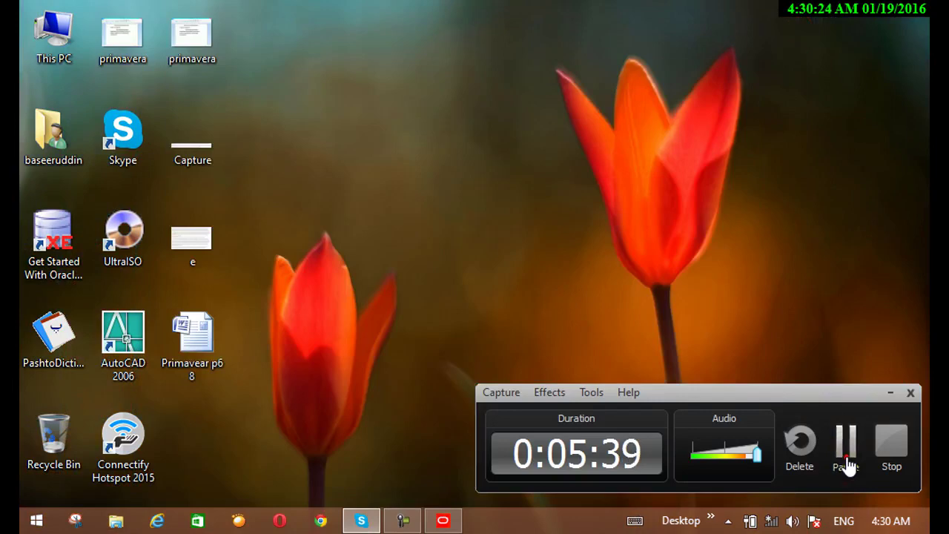
click(845, 445)
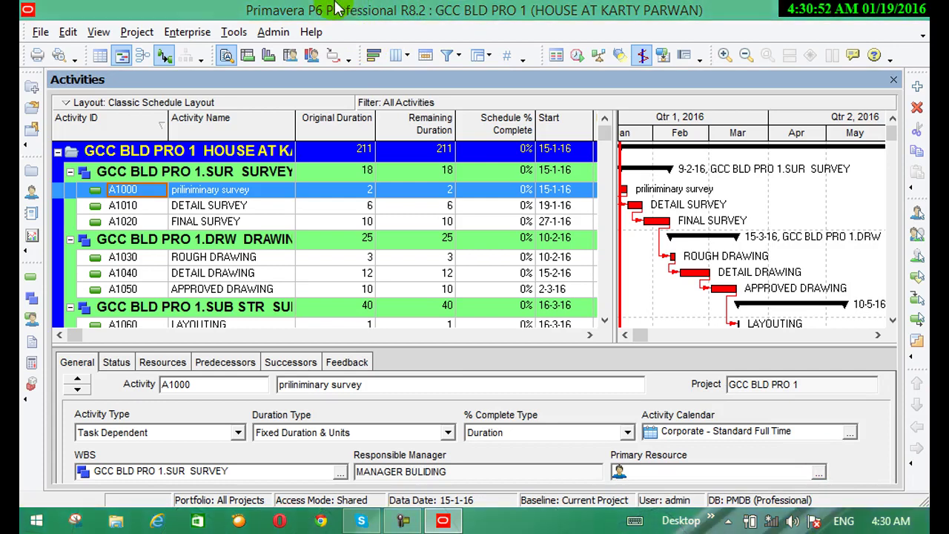
Open the time unit settings in Primavera P6's user preferences
click(70, 33)
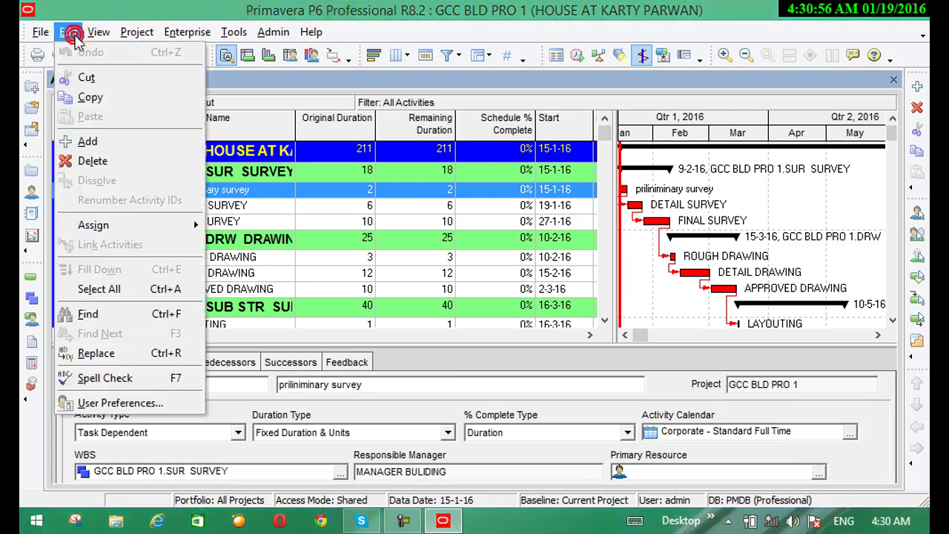
click(136, 404)
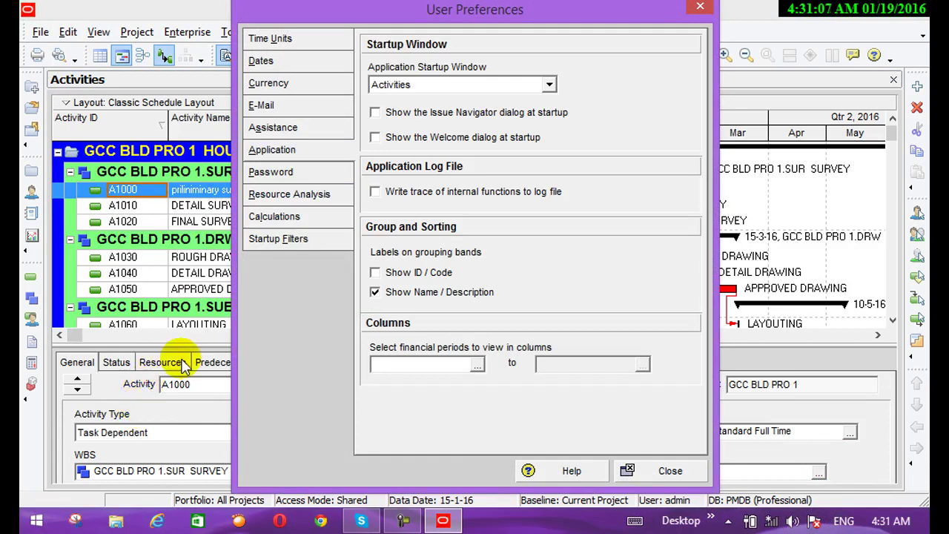
click(286, 42)
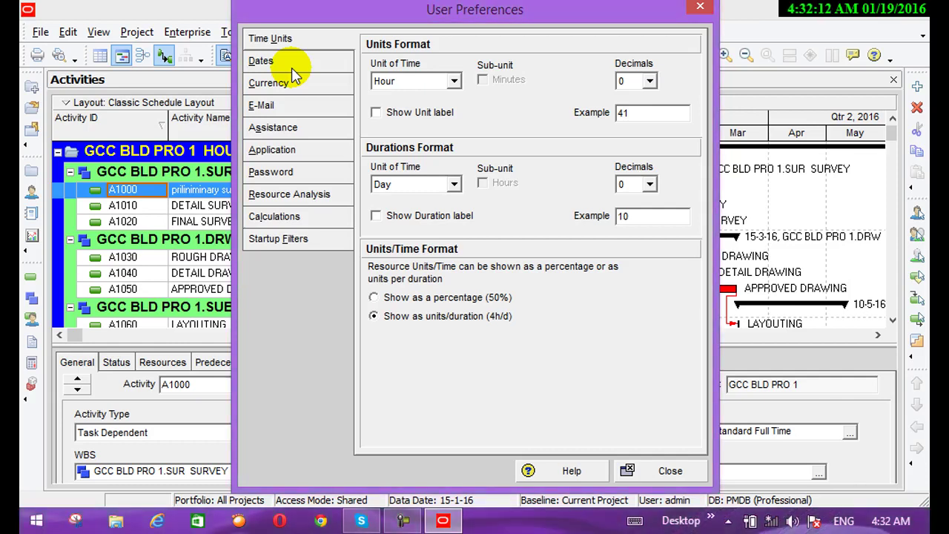
Review the available time units for the Units Format, turn on its unit label and include minutes as the sub-unit
click(453, 81)
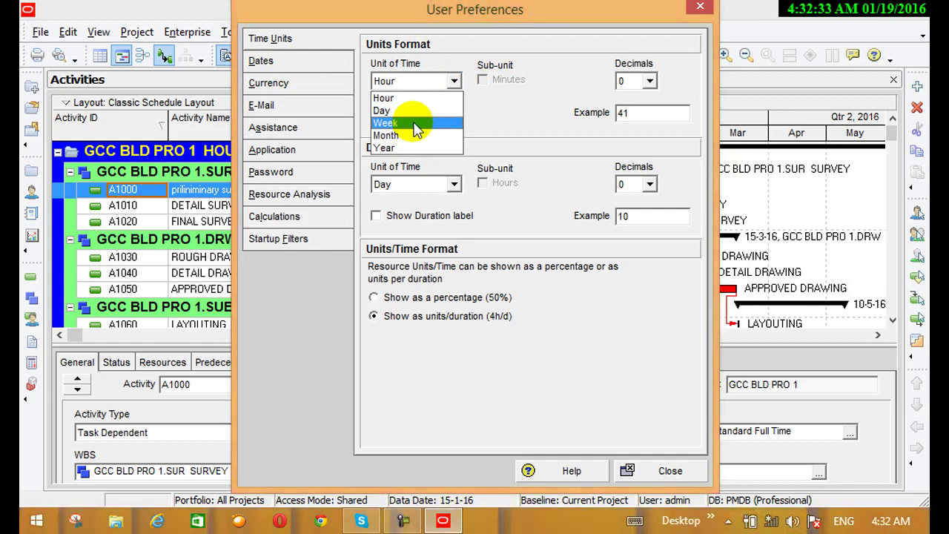
click(502, 105)
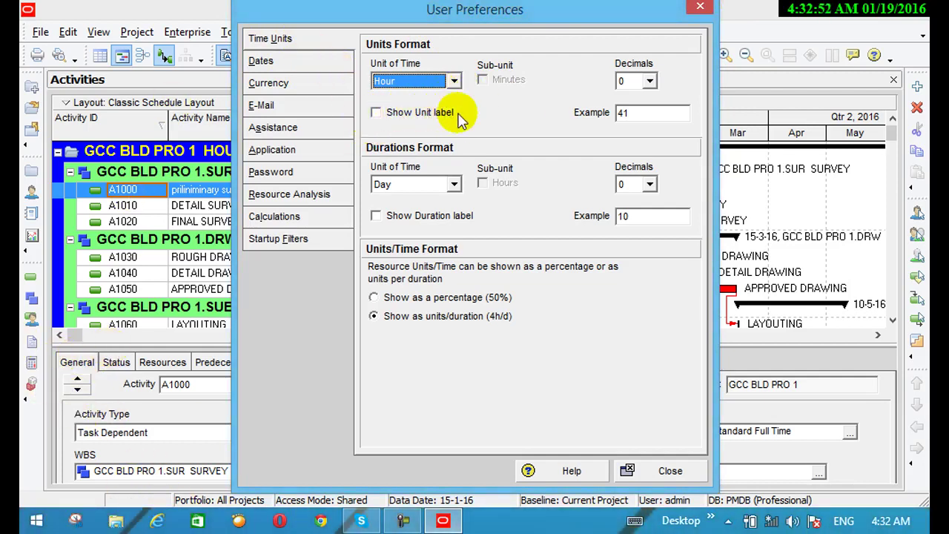
click(636, 113)
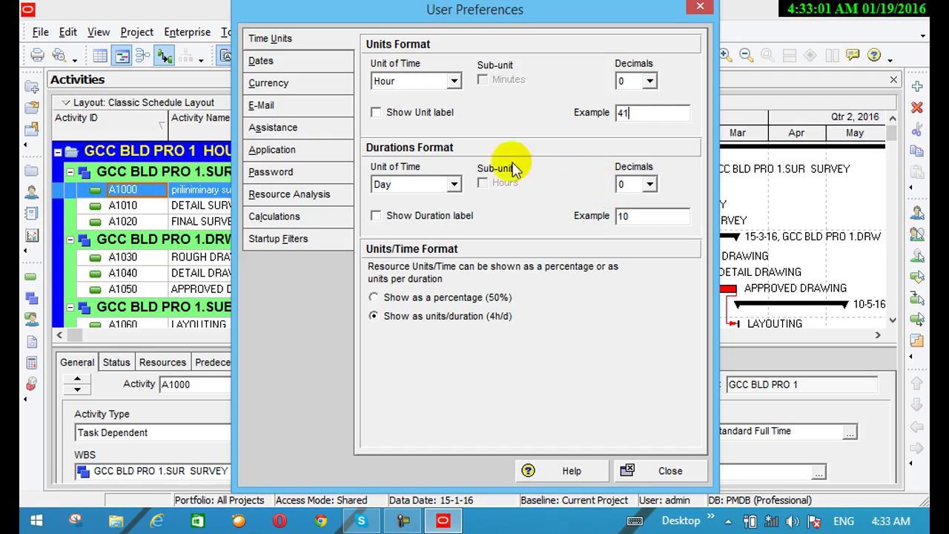
click(379, 113)
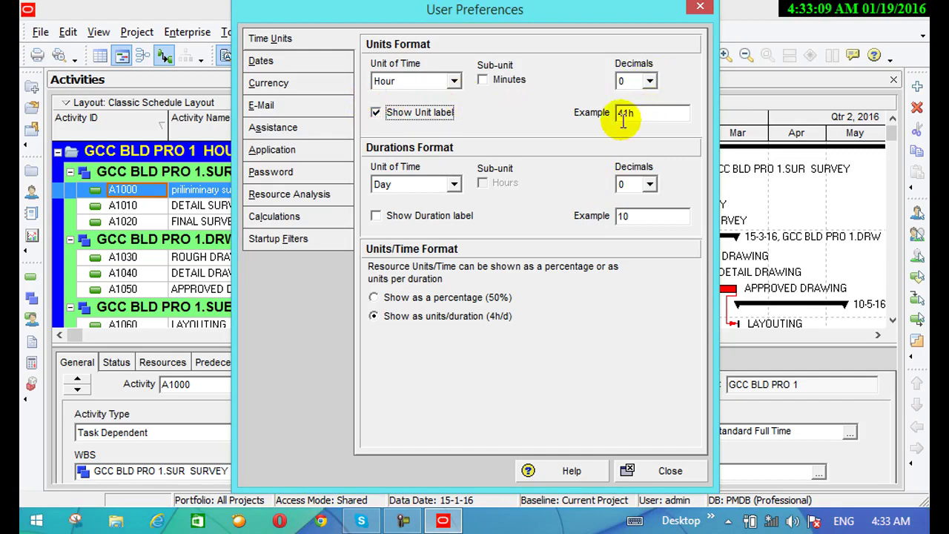
click(482, 81)
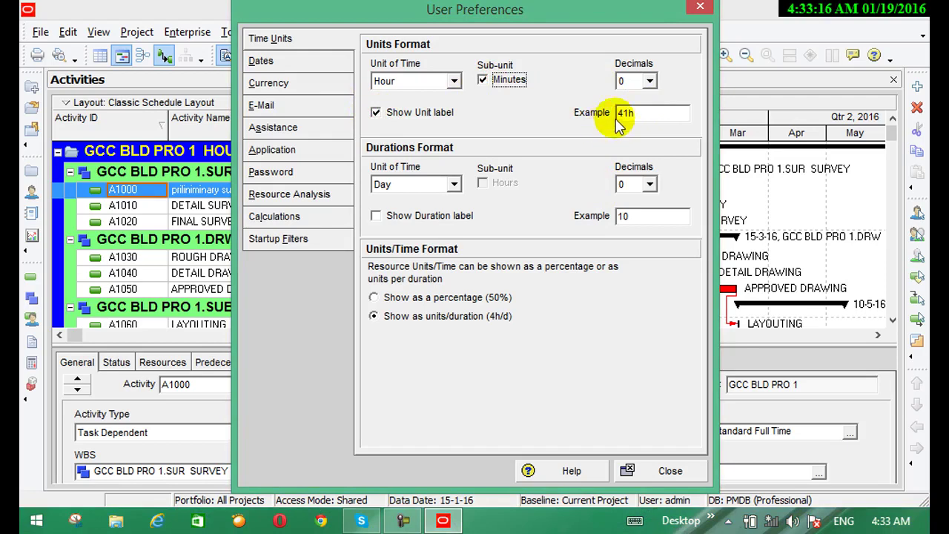
Try 1 and 2 decimals for the Units Format and set it back to 0
click(650, 82)
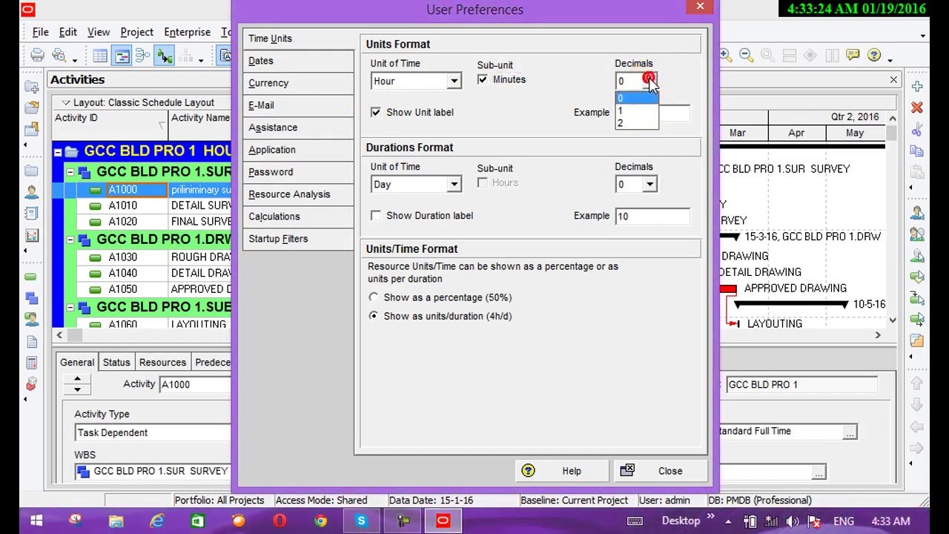
click(634, 111)
click(650, 84)
click(634, 123)
click(650, 82)
click(639, 103)
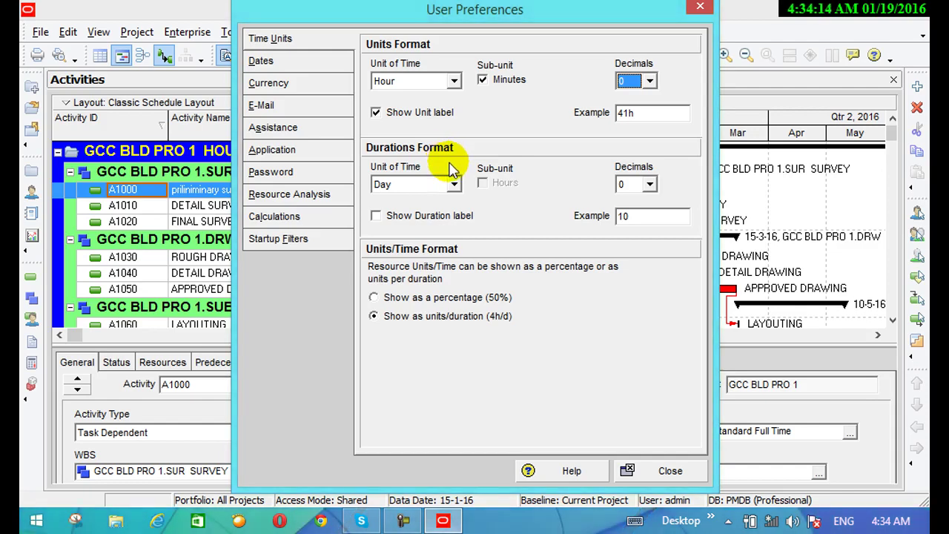
Turn on the duration label in the Durations Format, include hours as the sub-unit and choose 0 decimals
click(376, 216)
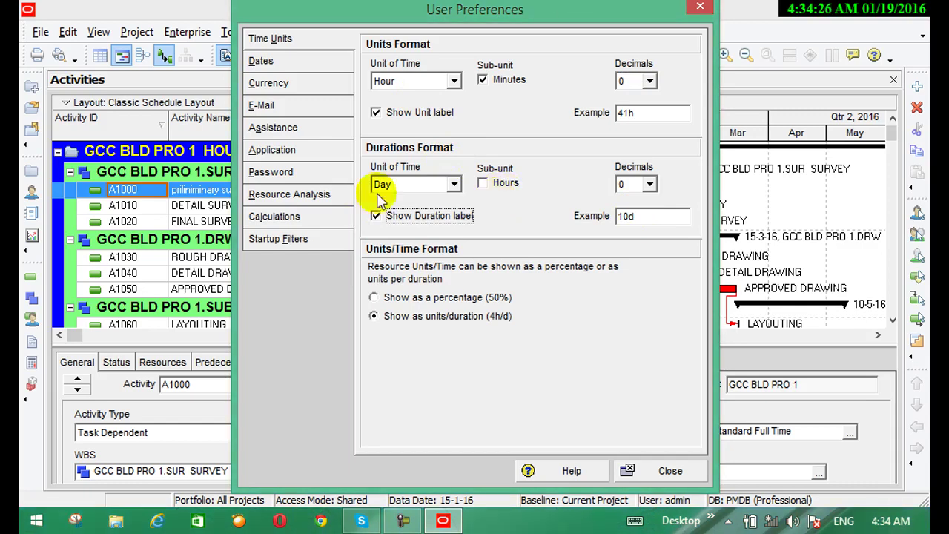
click(483, 183)
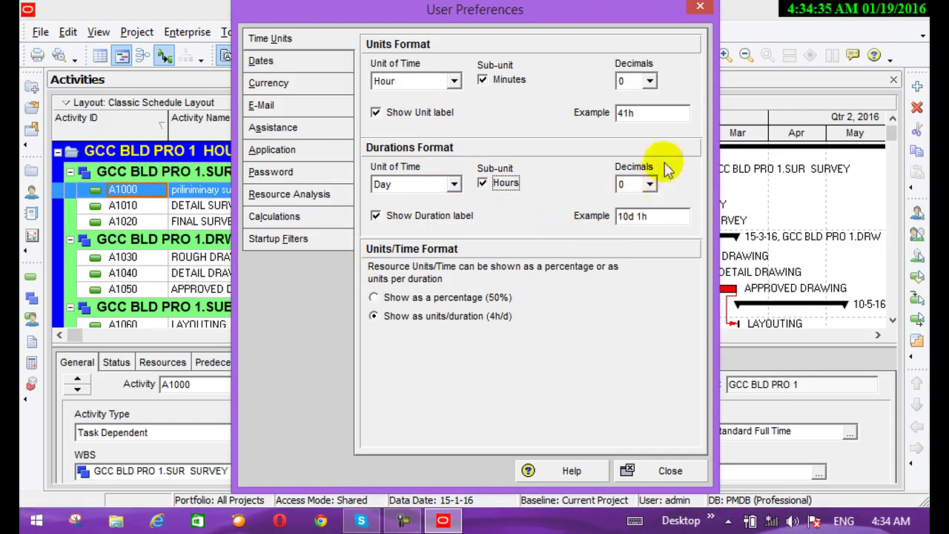
click(648, 184)
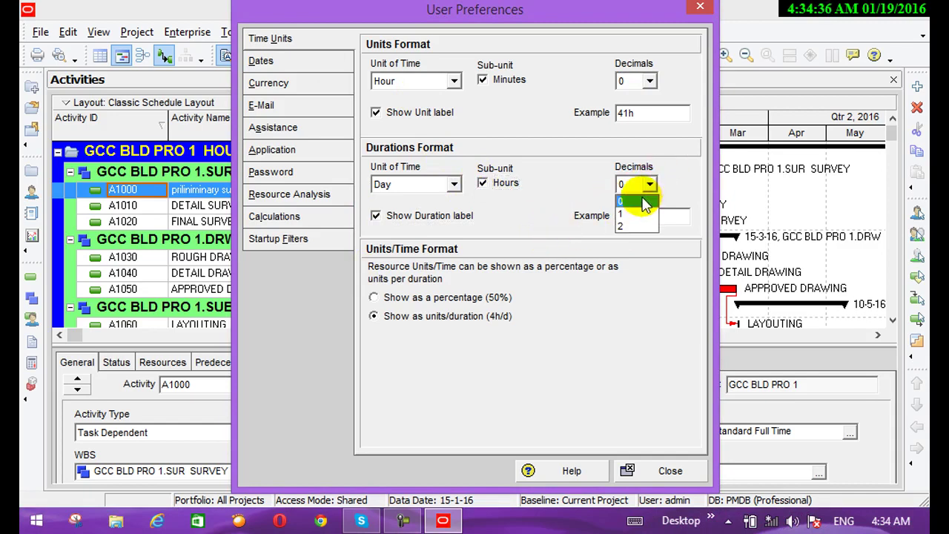
click(636, 200)
click(648, 185)
click(636, 199)
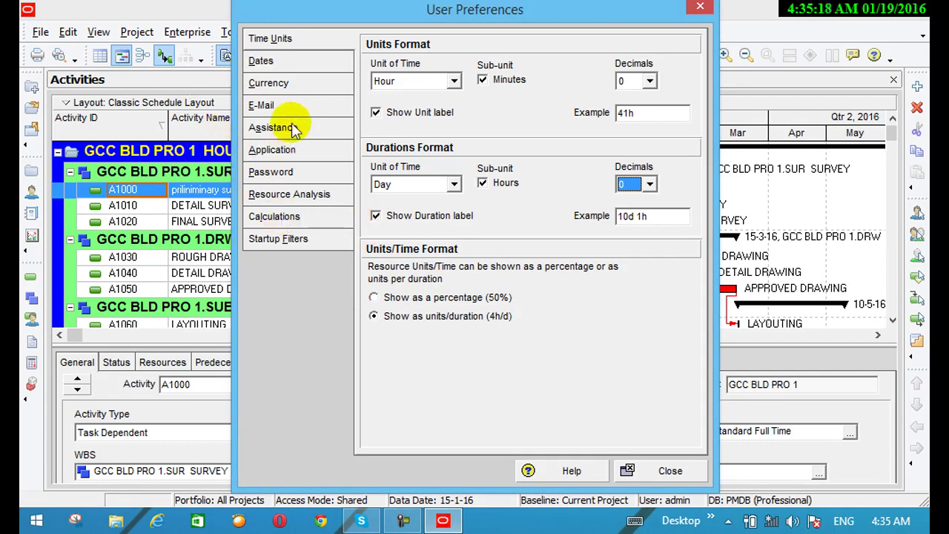
Open the date format settings in the user preferences
click(303, 55)
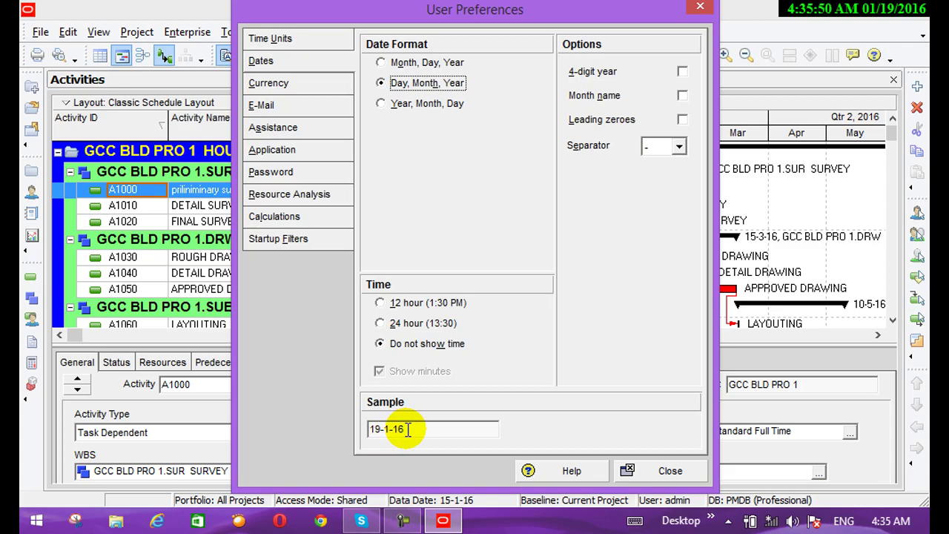
Try the 4-digit year, month name and leading zeroes date options one at a time, turning each off again
click(682, 71)
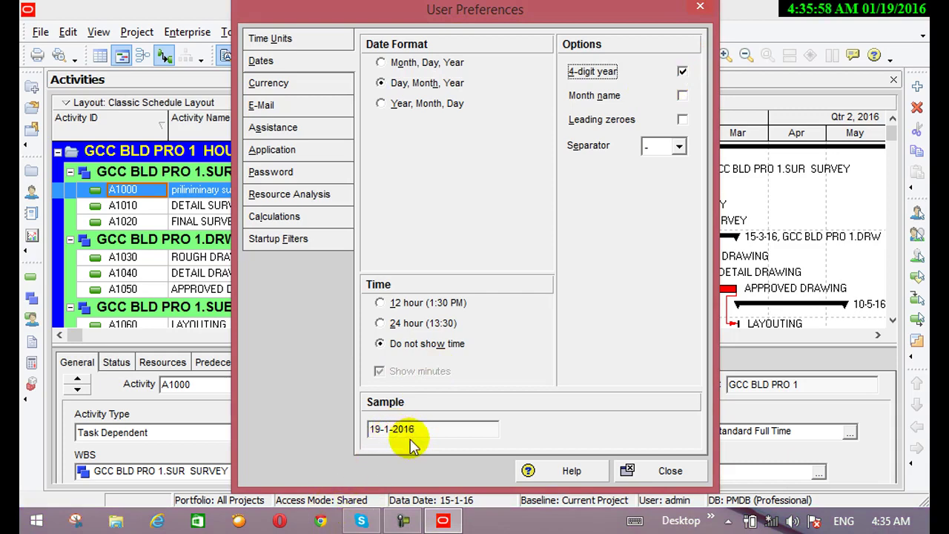
click(682, 72)
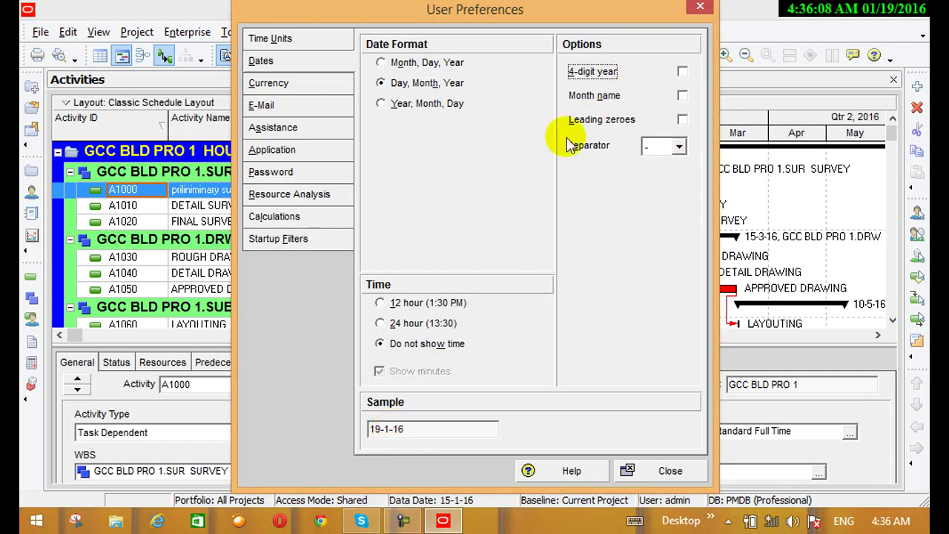
click(682, 95)
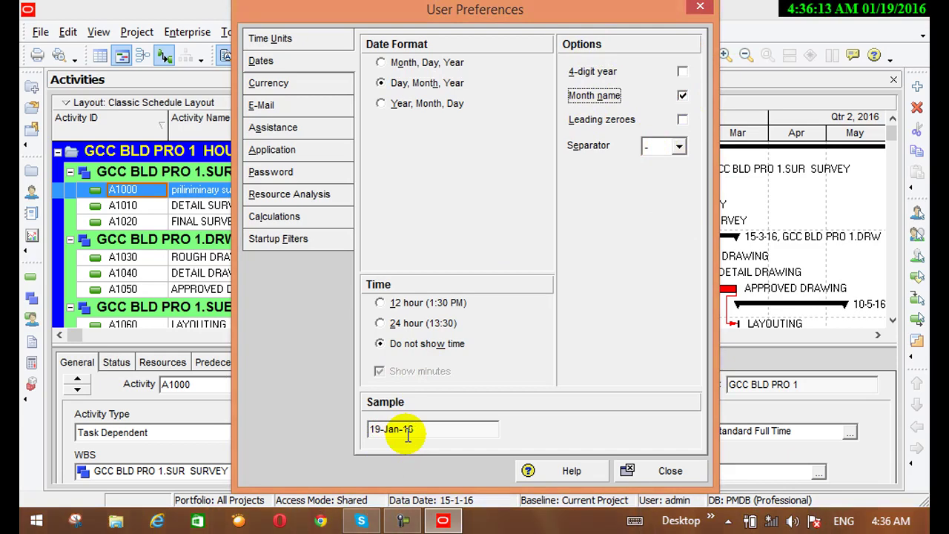
click(682, 95)
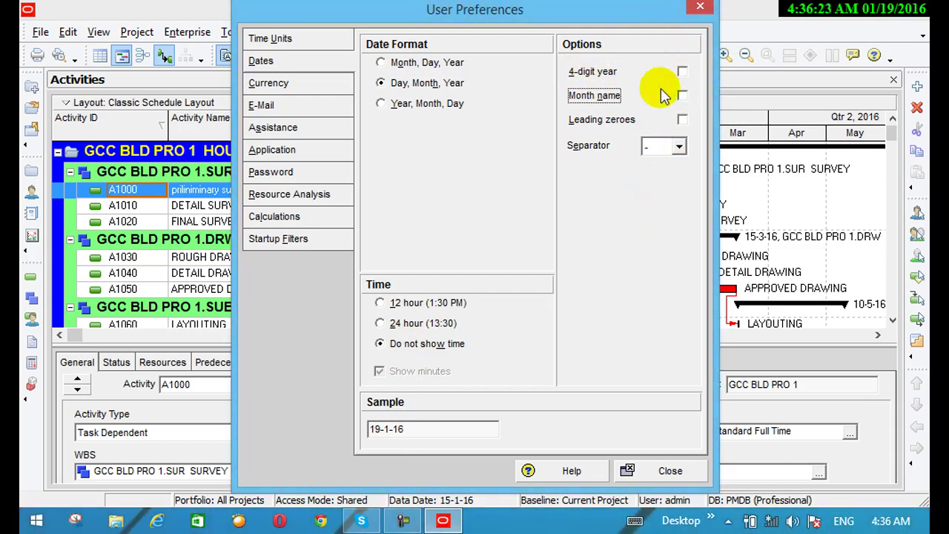
click(683, 119)
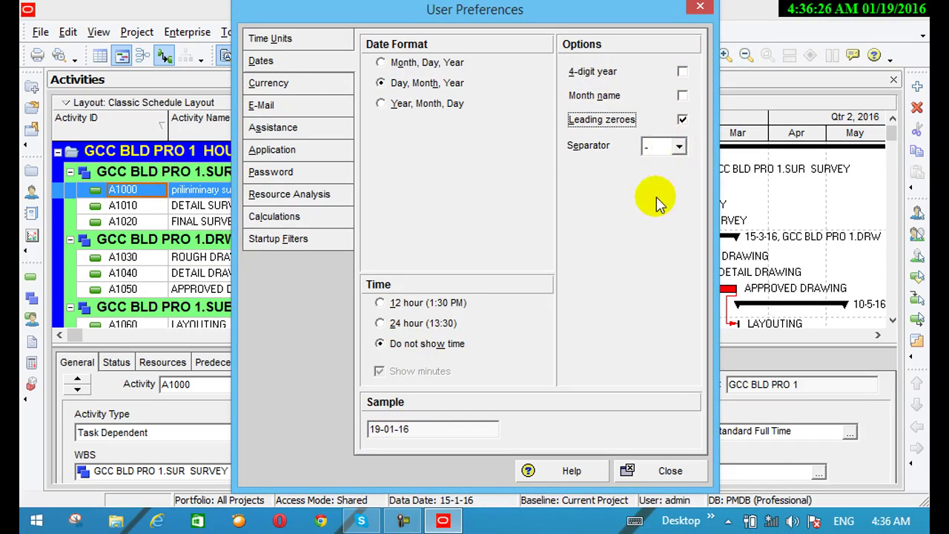
click(682, 120)
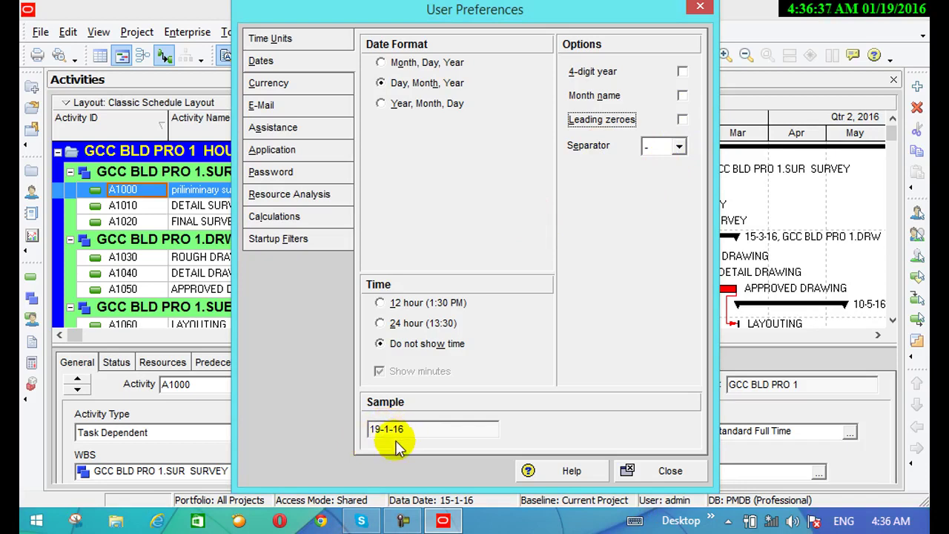
Set the date separator to a period
click(679, 147)
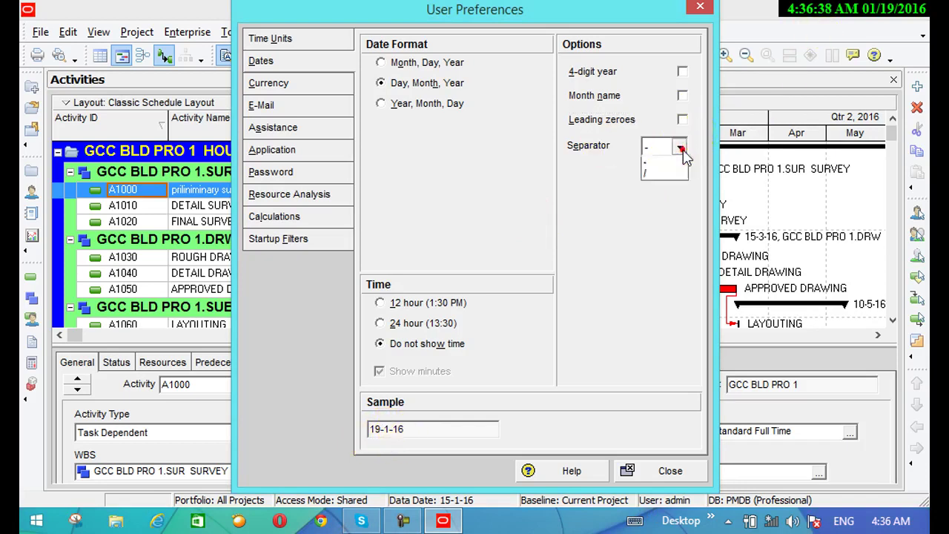
click(657, 167)
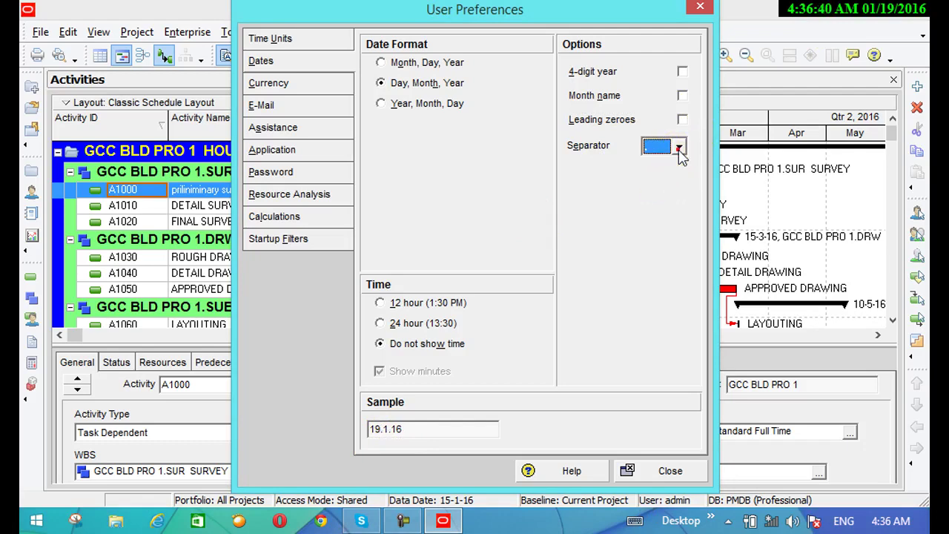
Set the date separator to a hyphen, check the currency options and close the user preferences
click(679, 148)
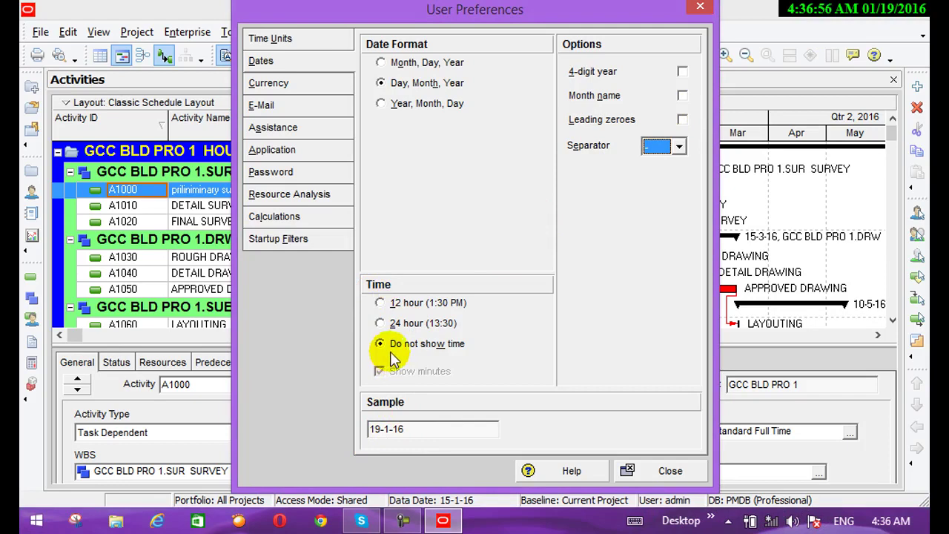
click(289, 89)
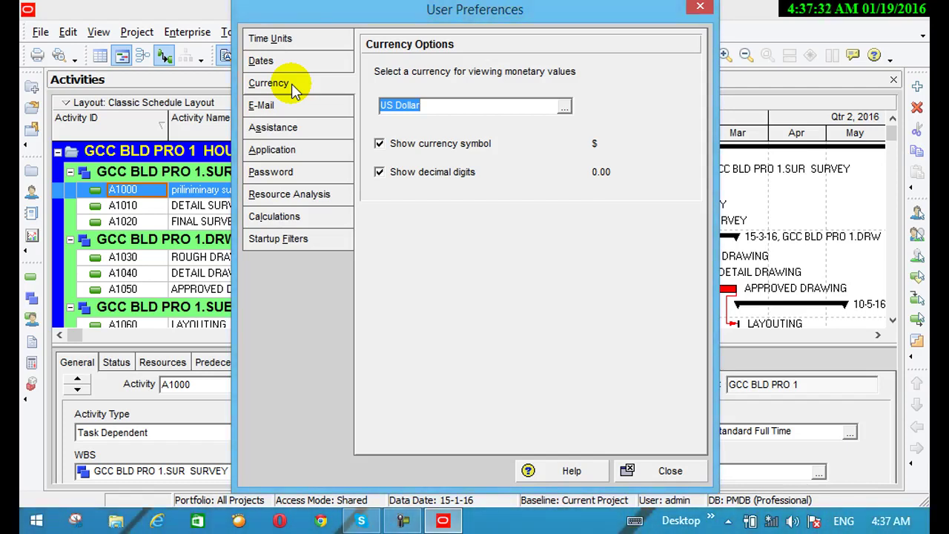
click(702, 8)
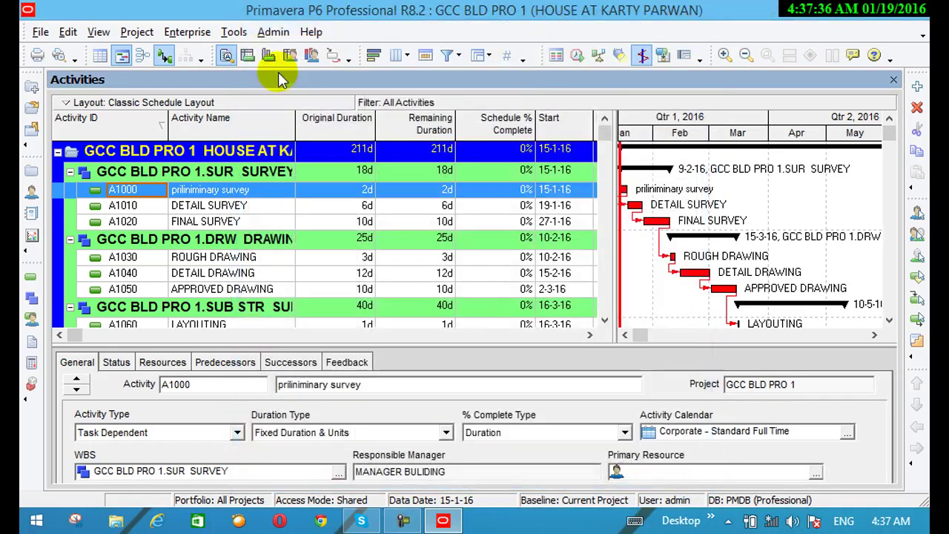
Add a new currency to the Currencies list with the ID AFG and the name afghani
click(273, 33)
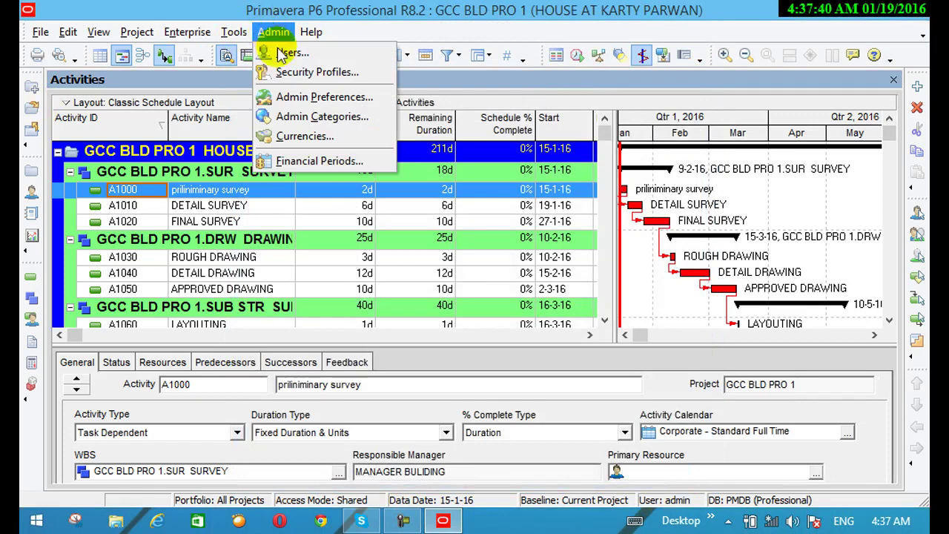
click(315, 137)
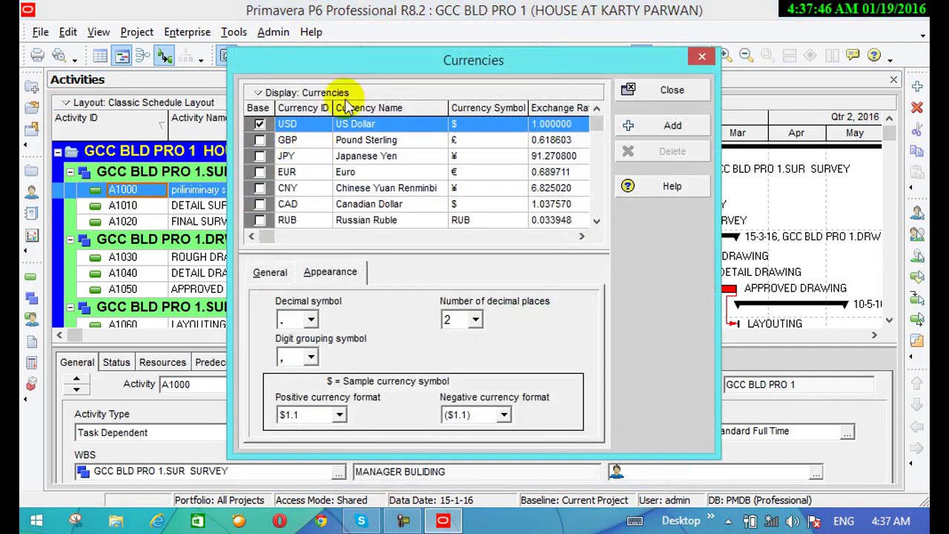
click(671, 127)
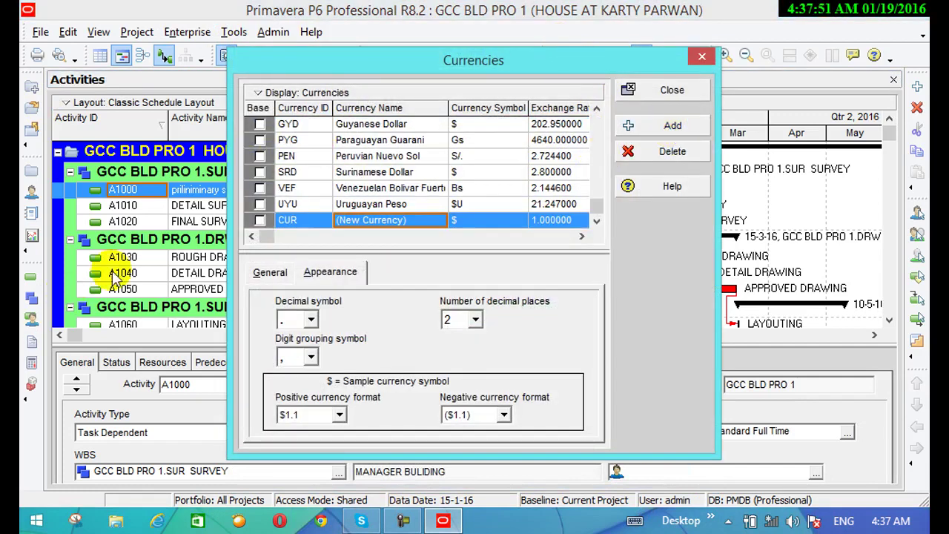
click(306, 221)
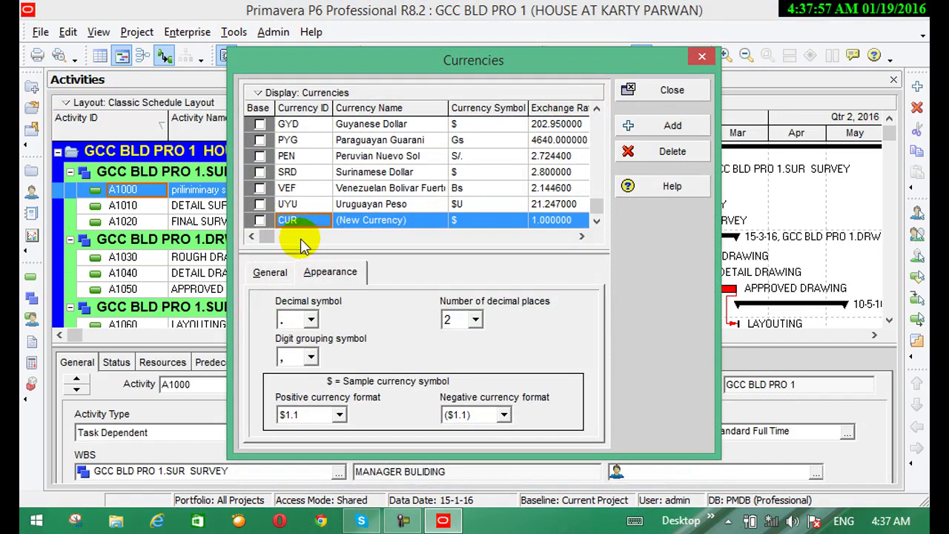
click(297, 219)
text(AFG)
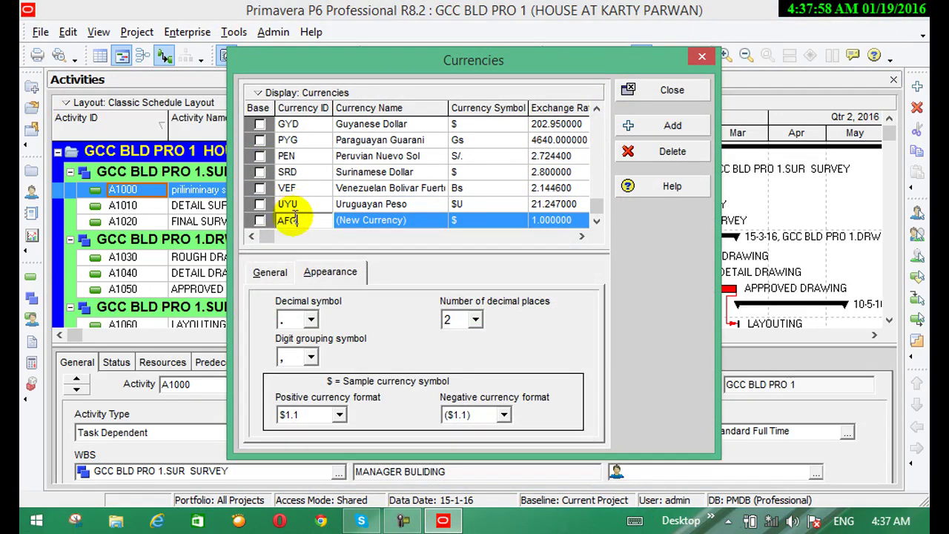
click(366, 222)
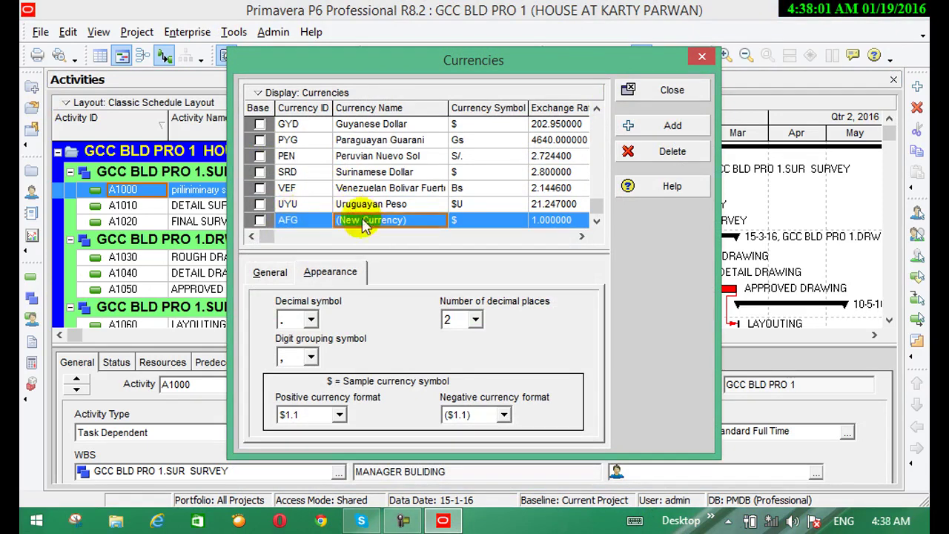
click(365, 219)
text(afghani)
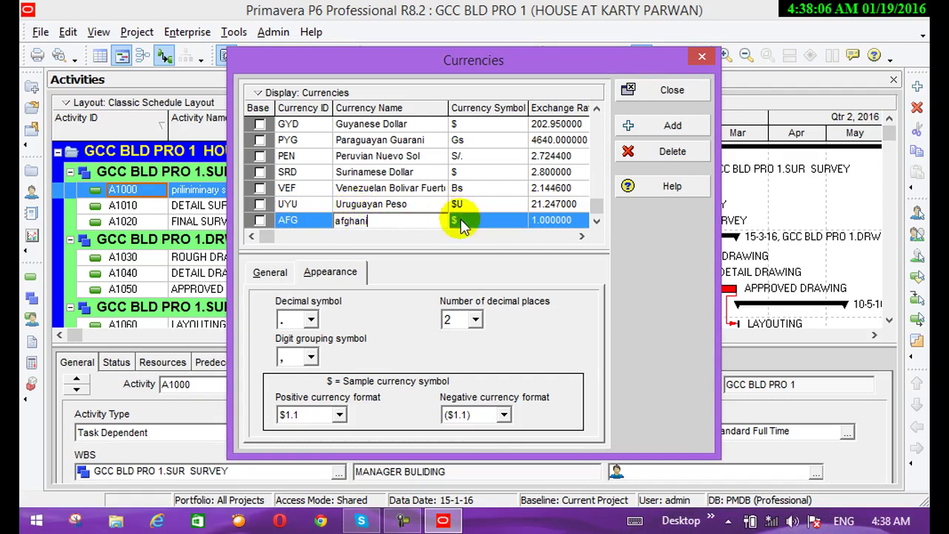
Set the afghani's currency symbol to afg and its exchange rate to 65
click(455, 220)
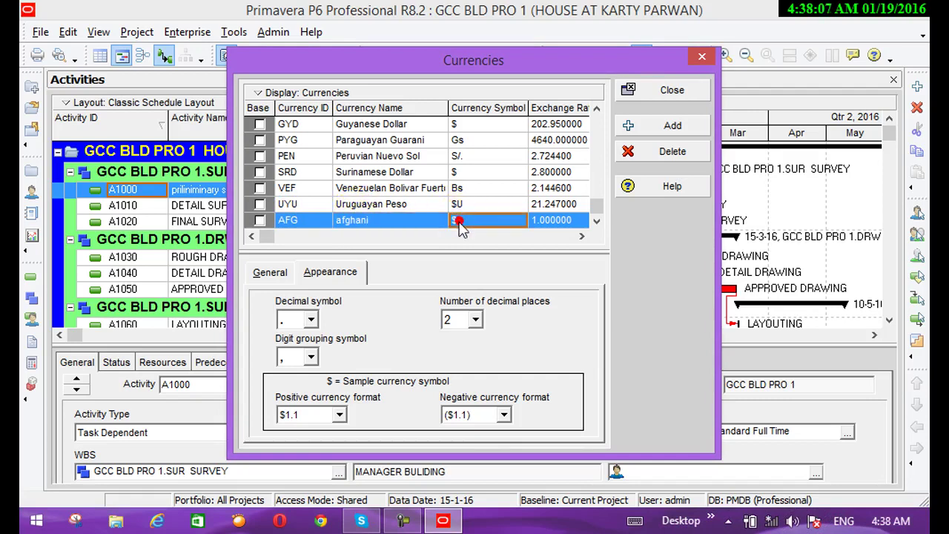
text(afg)
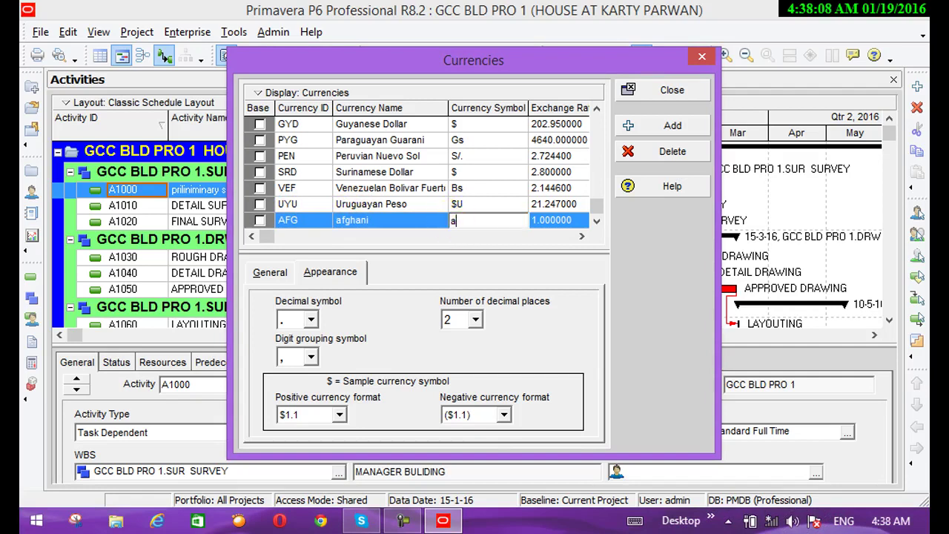
click(545, 219)
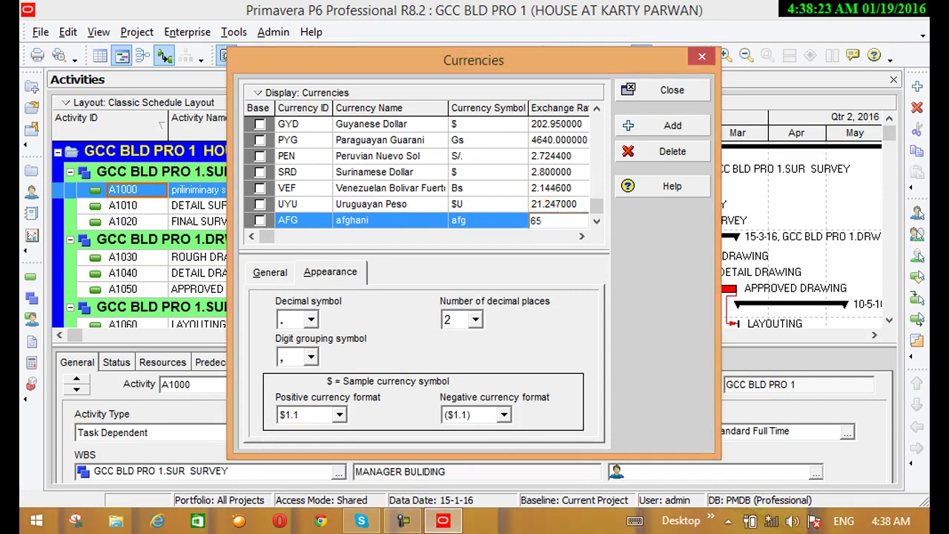
text(65)
key(Return)
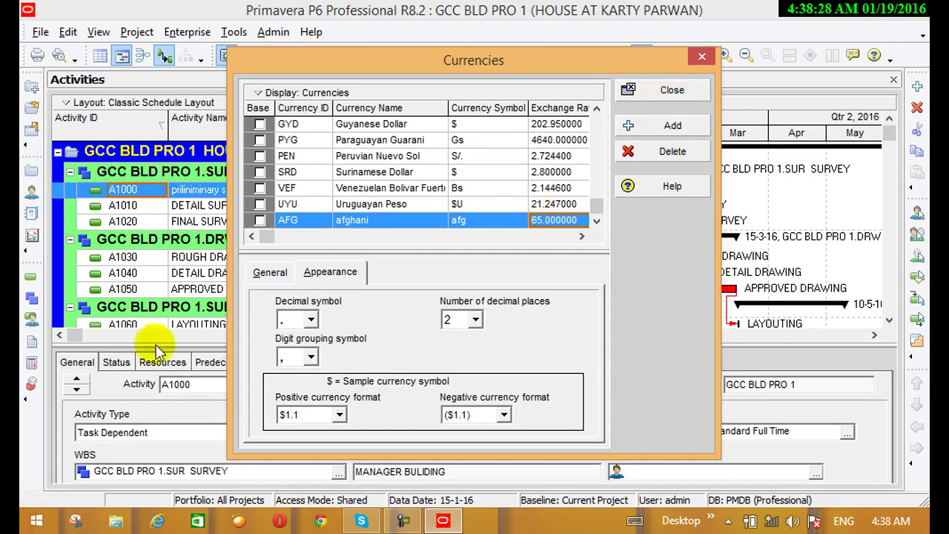
Choose the period as the afghani's decimal symbol
click(307, 319)
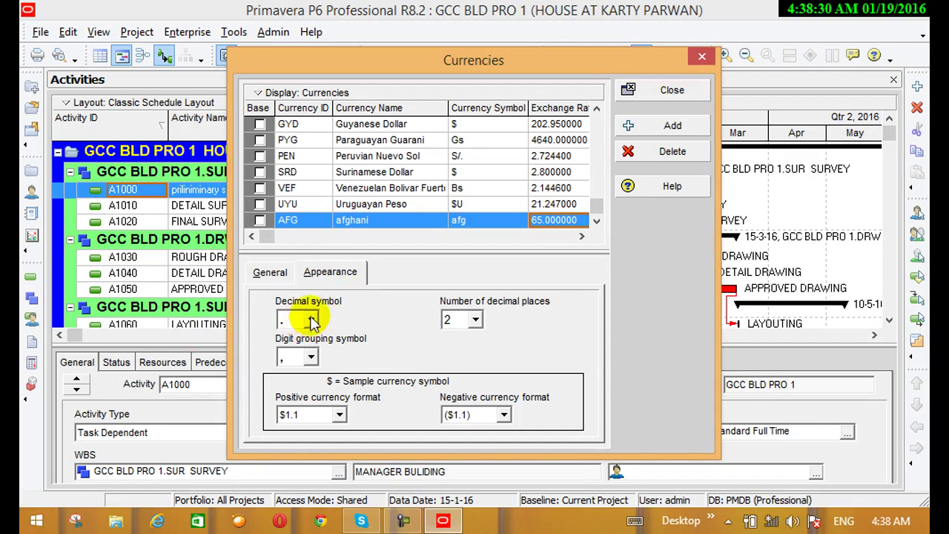
click(312, 320)
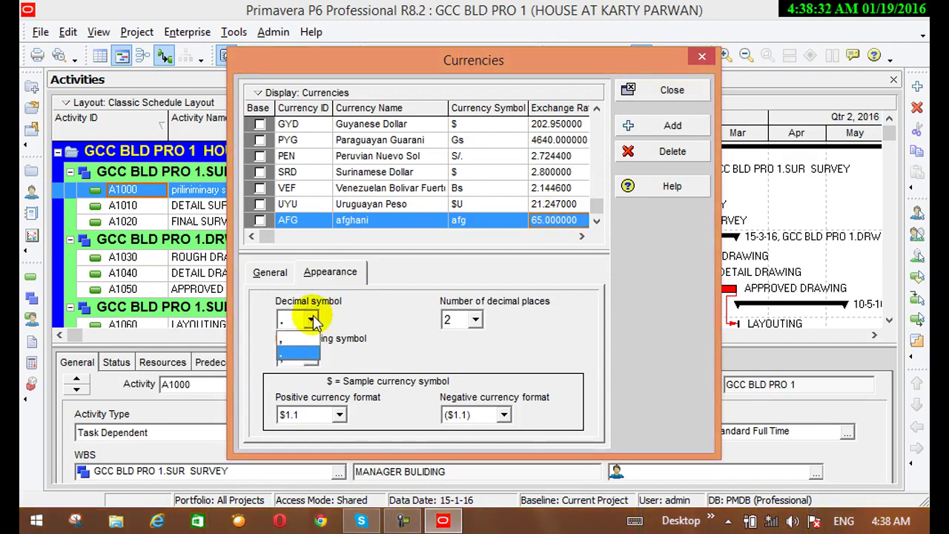
click(299, 351)
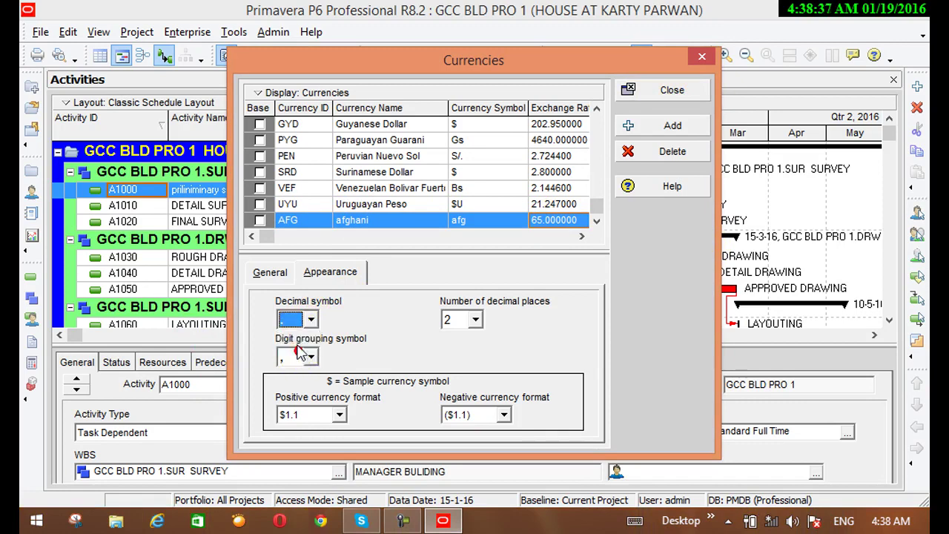
Review the afghani's general details and decimal places options, and close the Currencies dialog
click(265, 272)
click(293, 221)
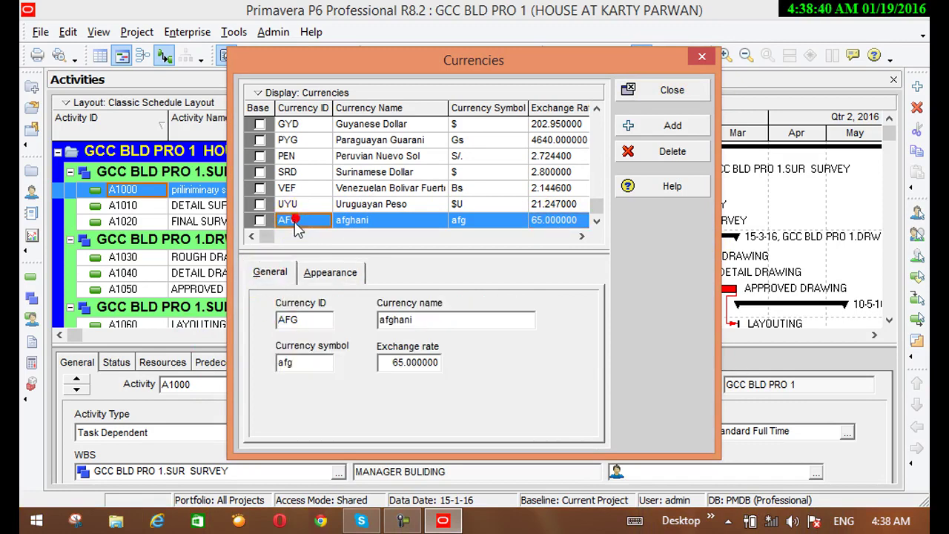
click(306, 320)
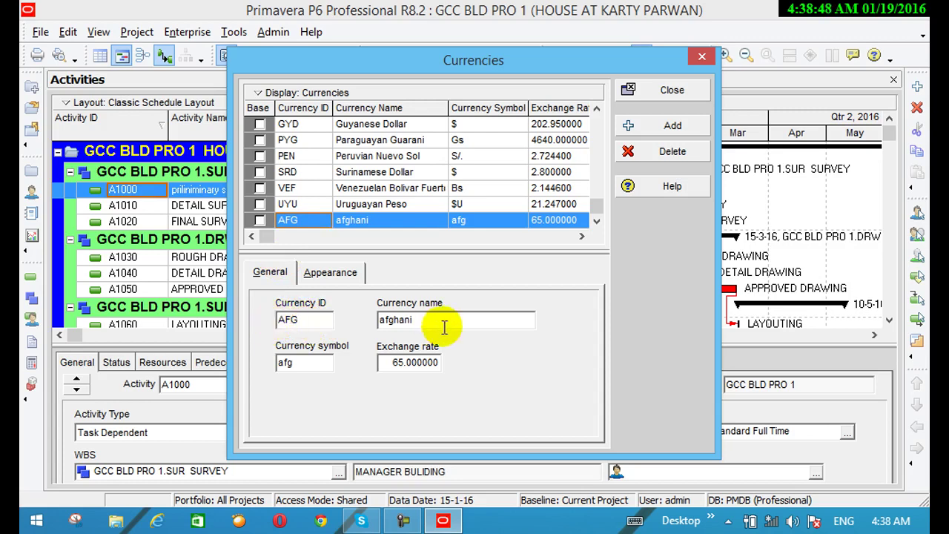
click(329, 273)
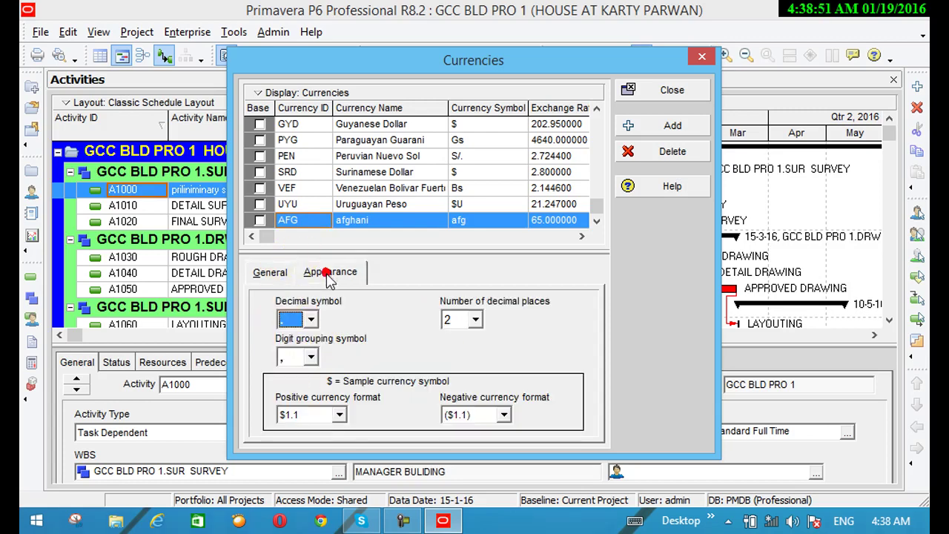
click(476, 319)
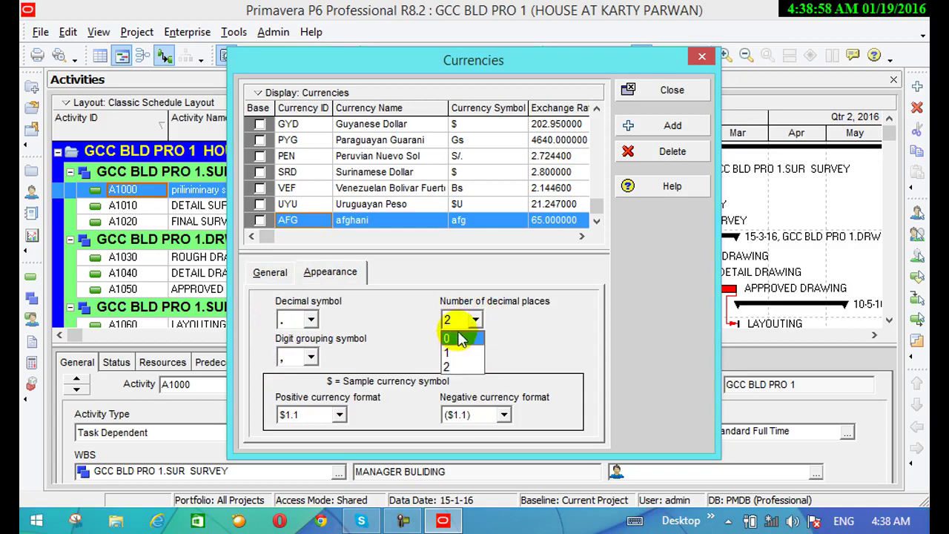
click(462, 269)
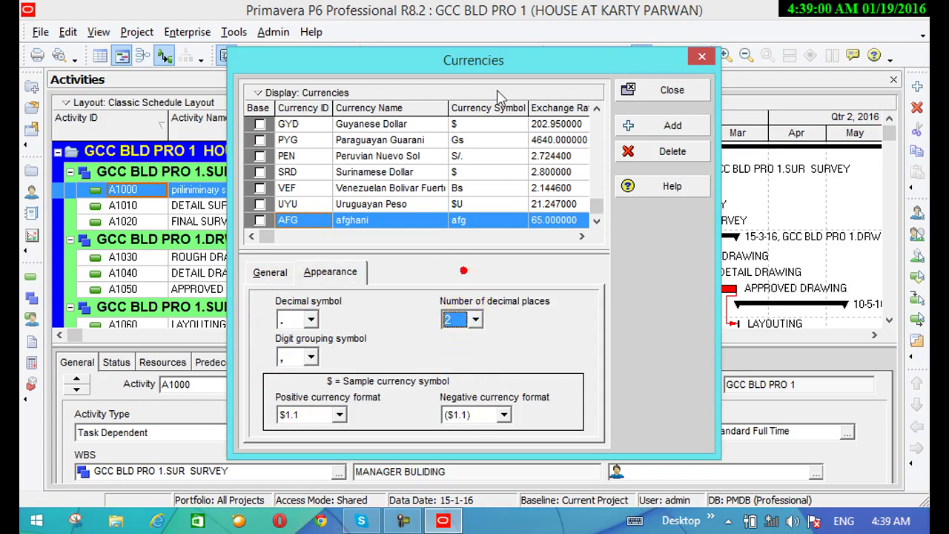
click(634, 89)
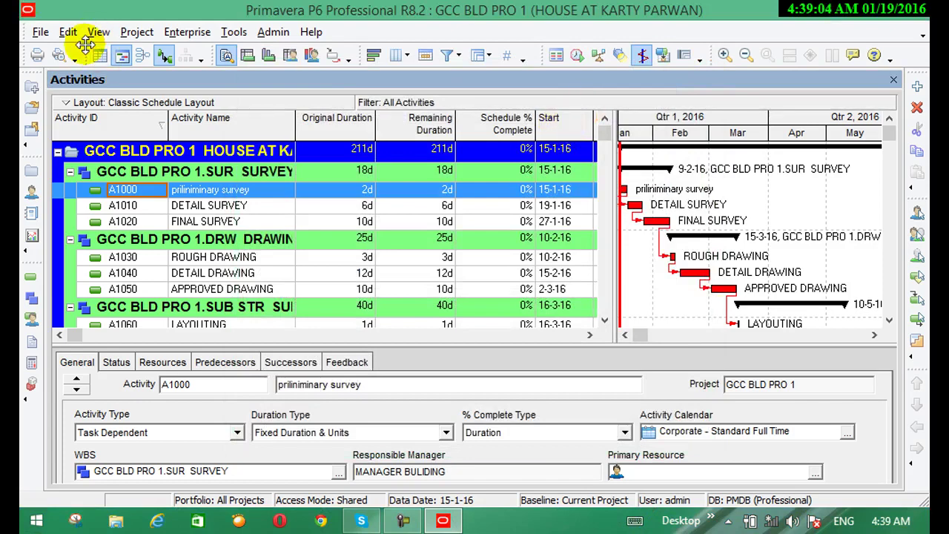
Select afghani as the currency for viewing monetary values in the user preferences
click(72, 34)
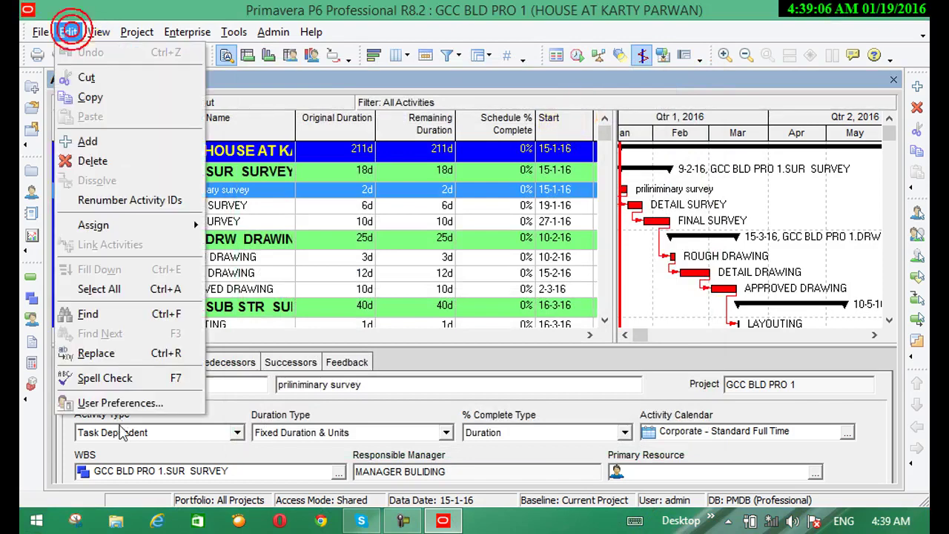
click(113, 406)
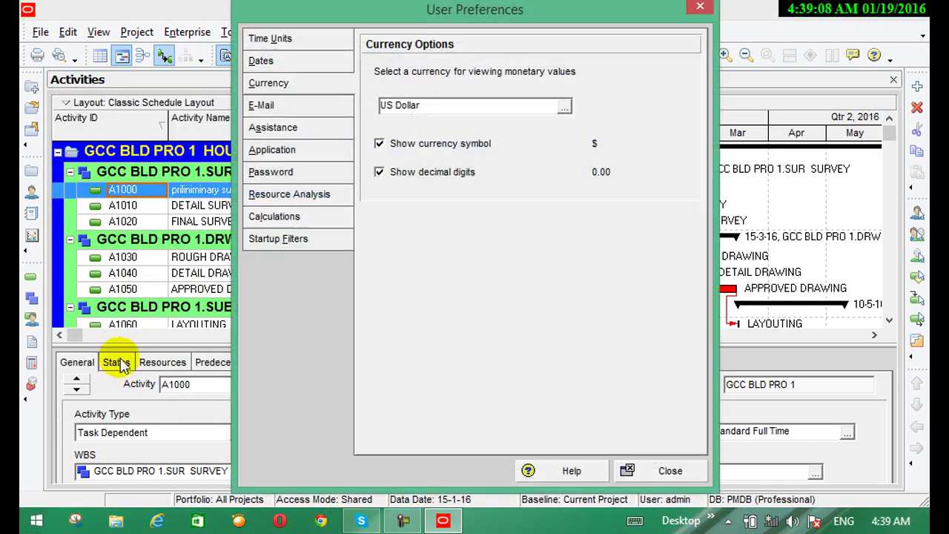
click(567, 109)
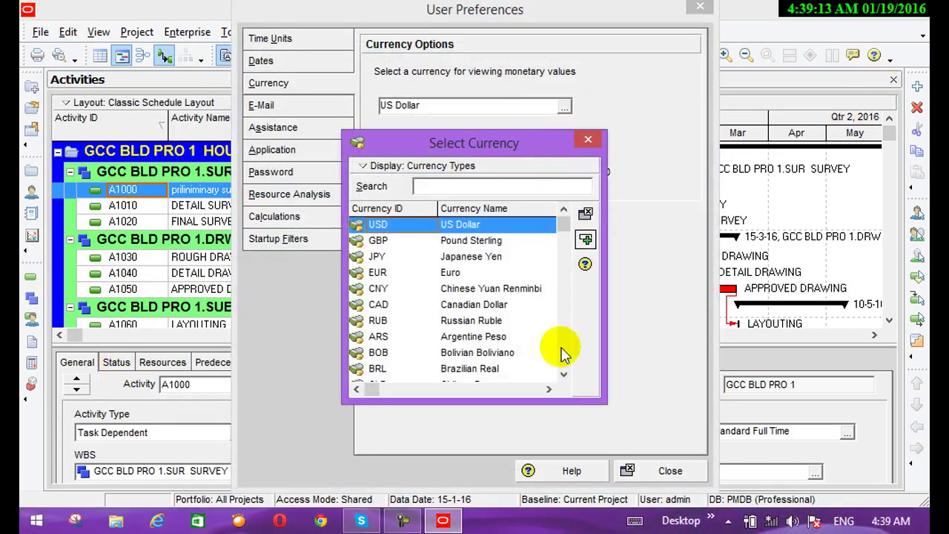
click(563, 373)
drag(564, 373, 565, 377)
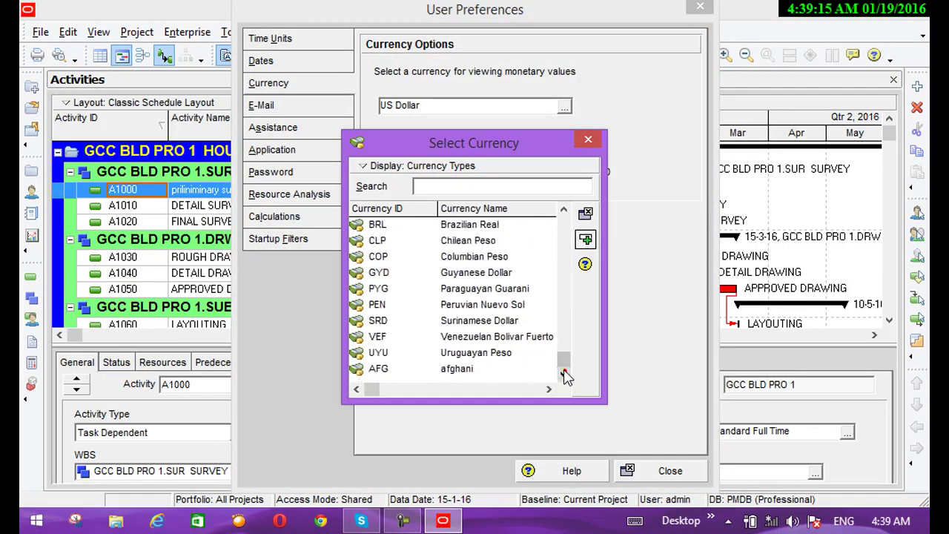
click(460, 367)
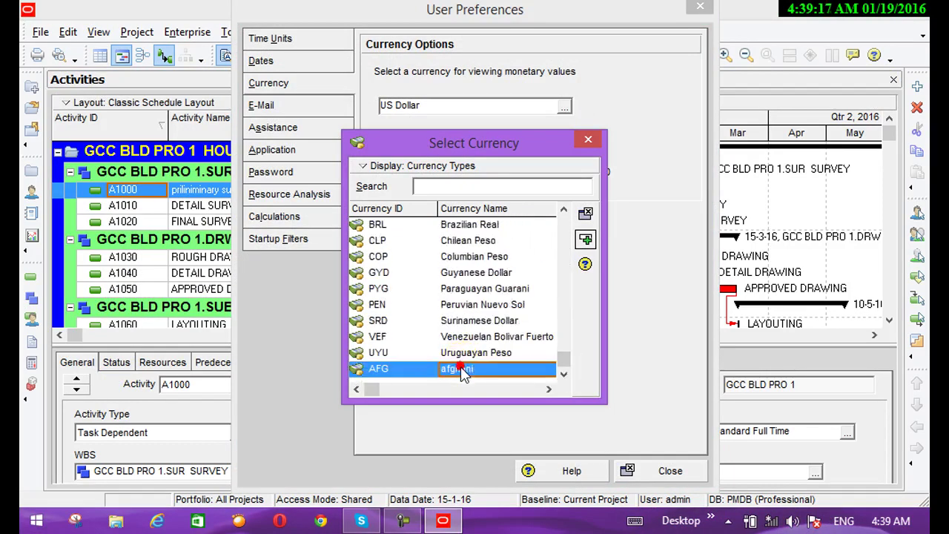
click(585, 238)
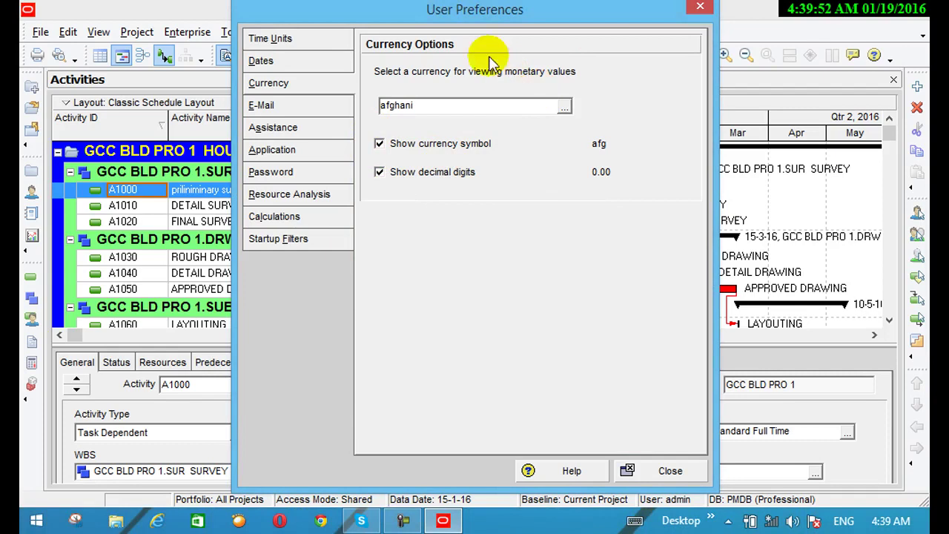
Examine the e-mail and wizard assistance settings in the user preferences and close them
click(300, 111)
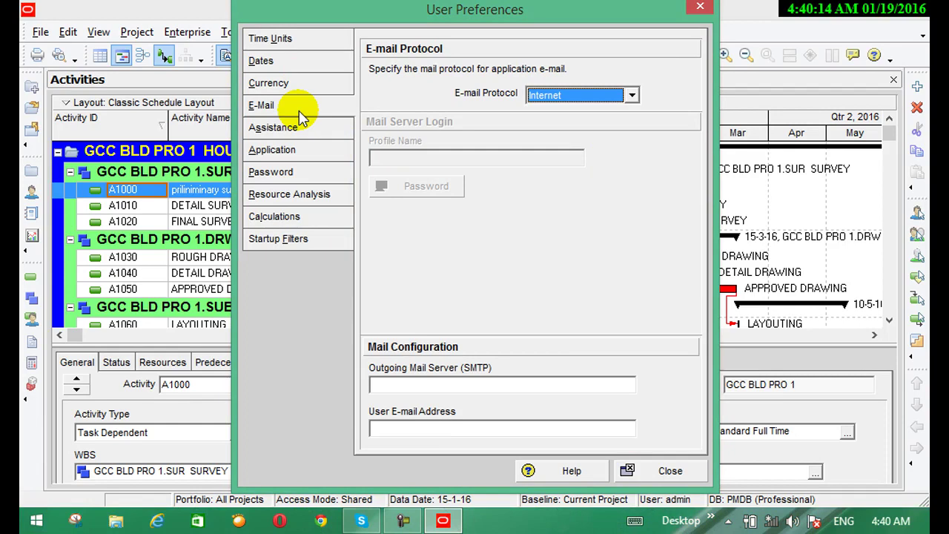
click(383, 385)
click(398, 430)
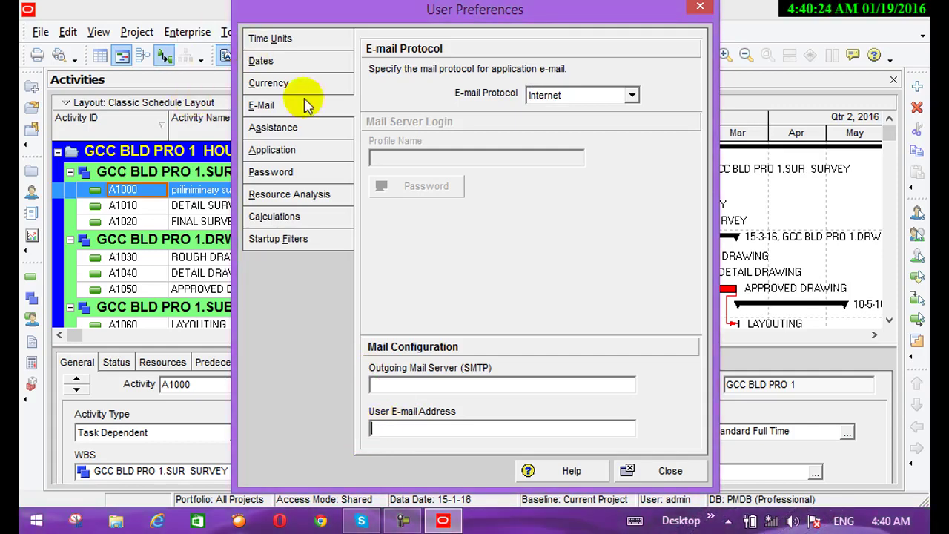
click(310, 141)
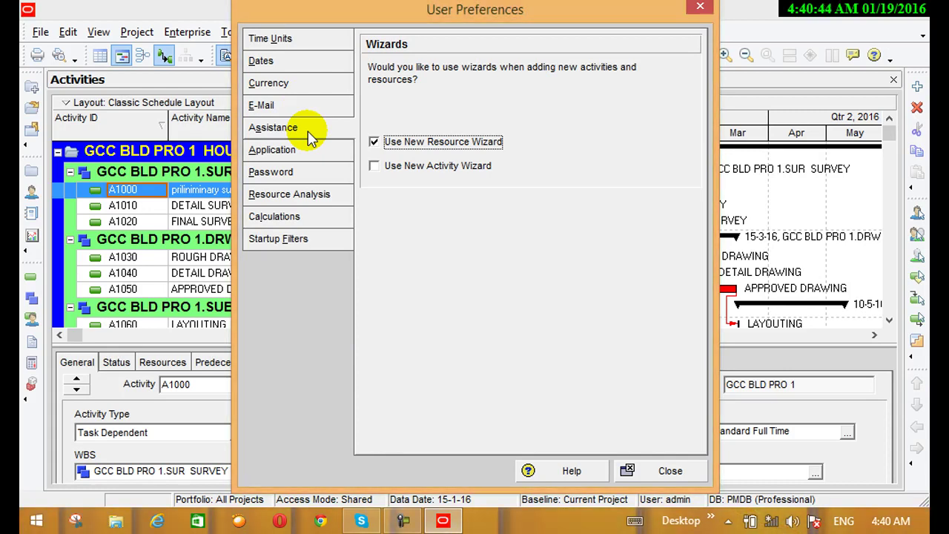
click(671, 476)
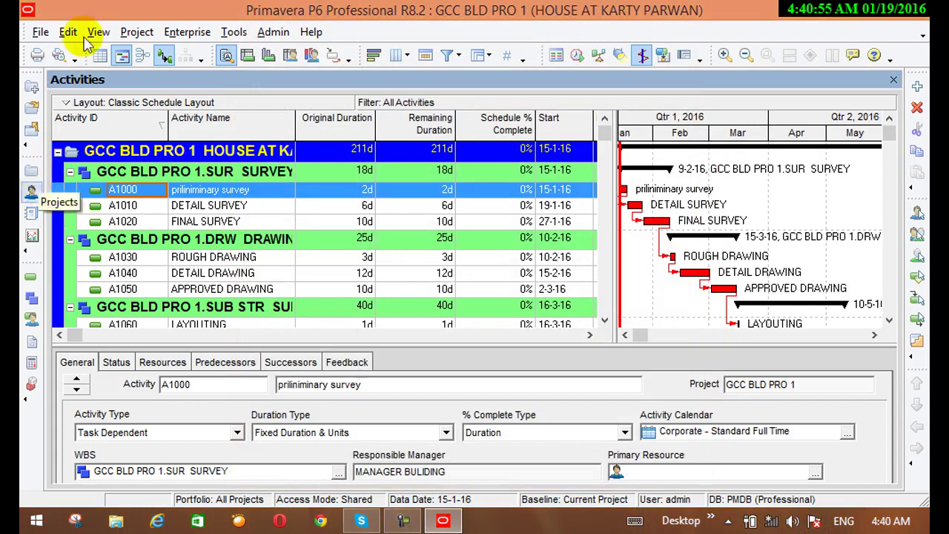
Open the Resources window and start adding a resource under E&C Resources with the New Resource Wizard
click(33, 193)
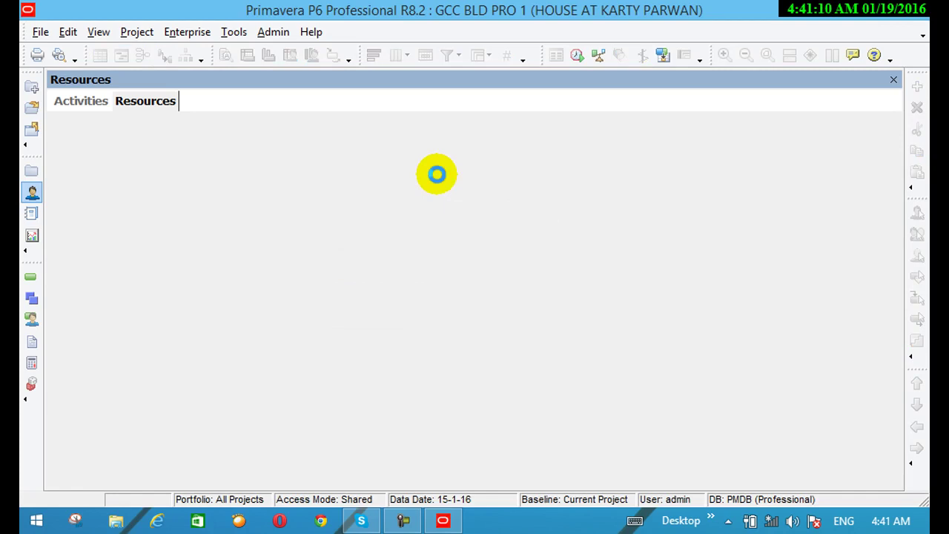
mouse_move(903, 107)
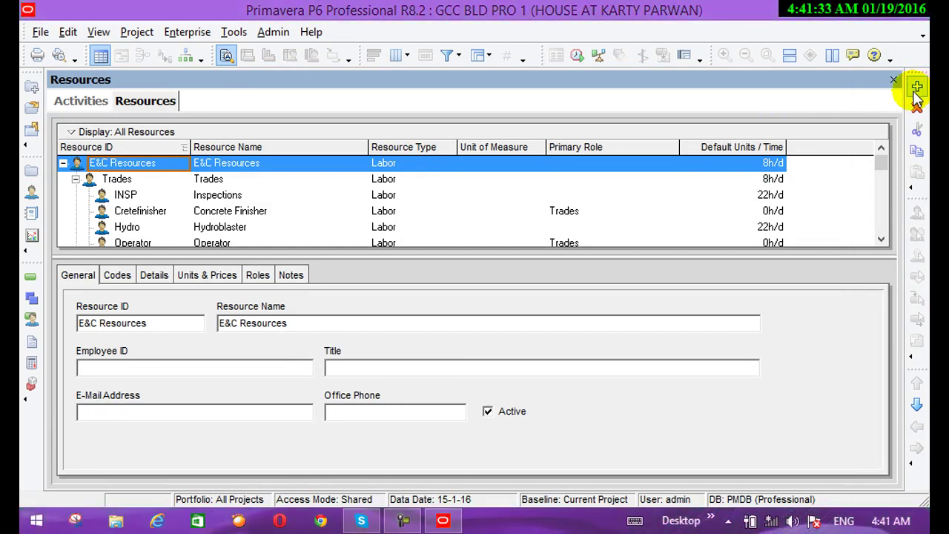
click(917, 88)
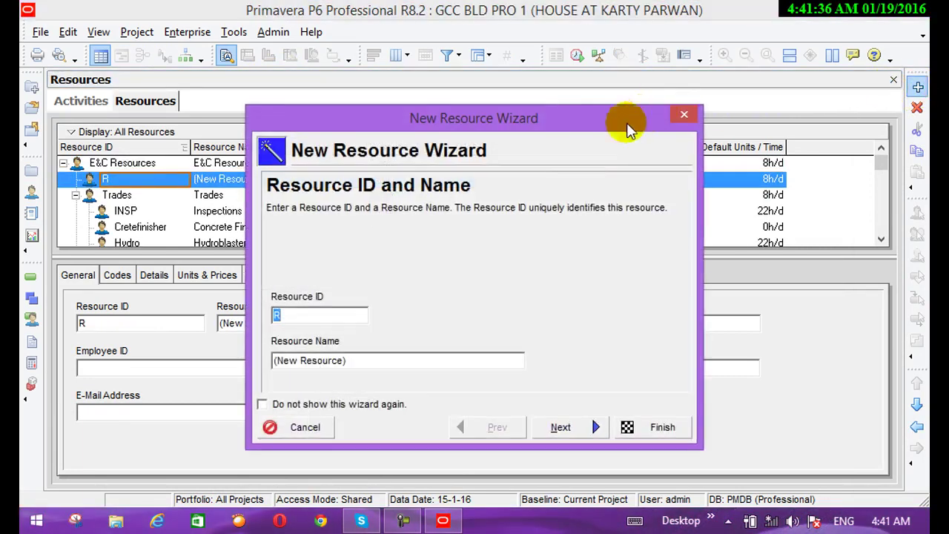
Try to finish the New Resource Wizard with an empty resource ID, and cancel the new resource
click(313, 315)
drag(313, 315, 272, 315)
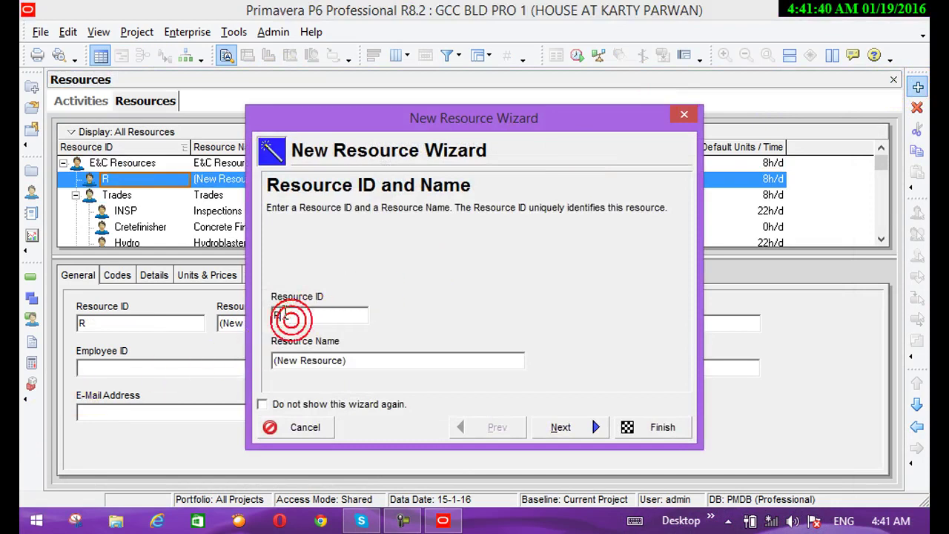
key(BackSpace)
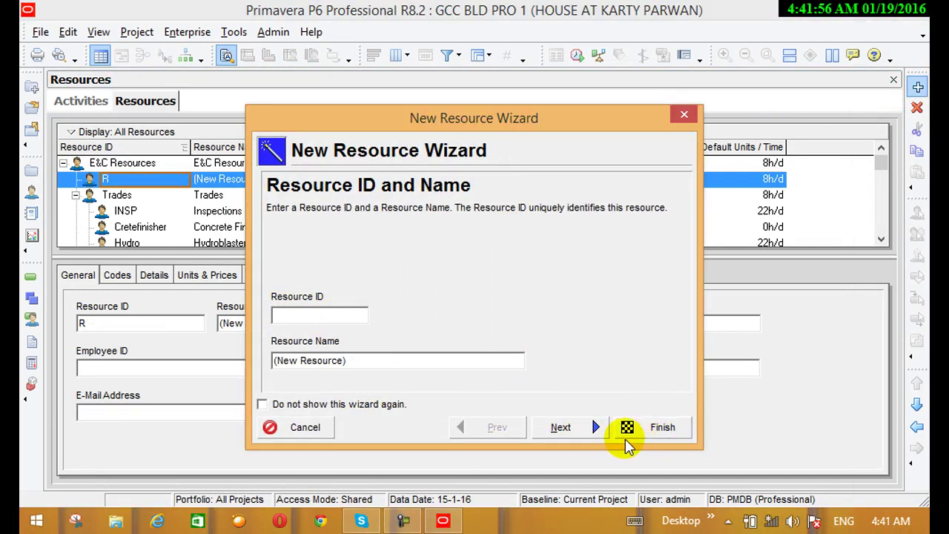
click(647, 428)
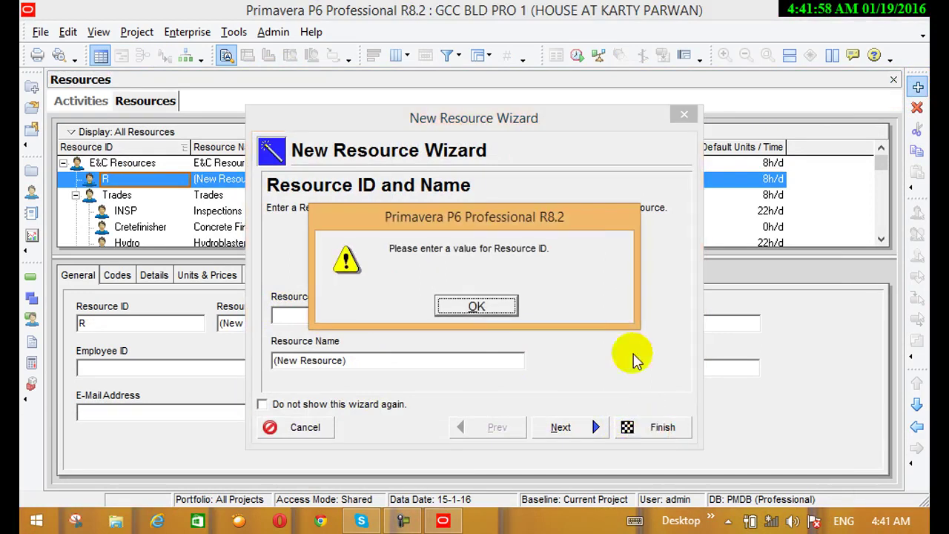
click(479, 304)
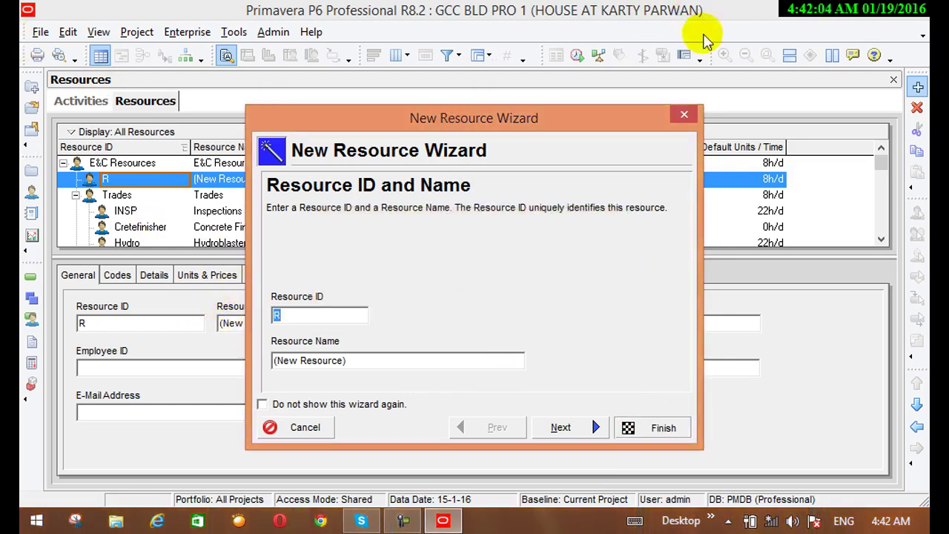
click(683, 113)
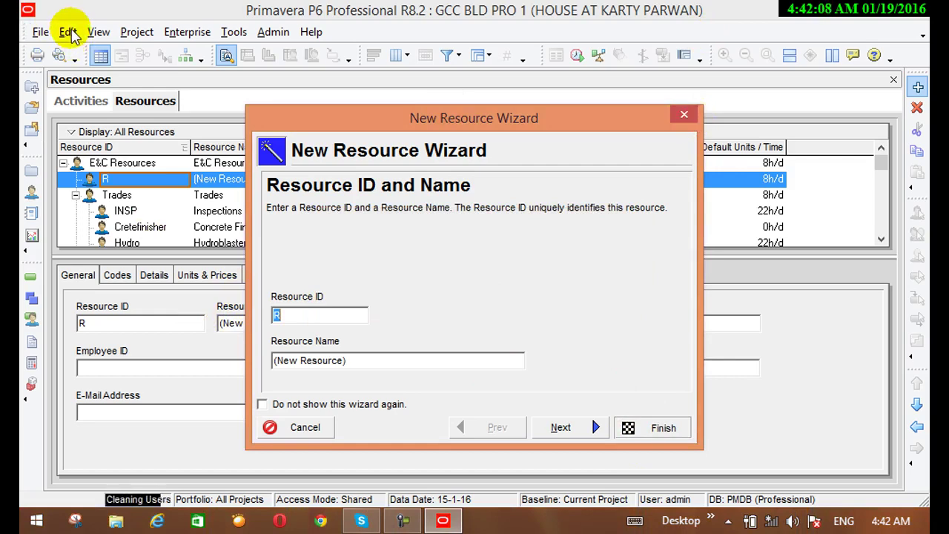
click(332, 417)
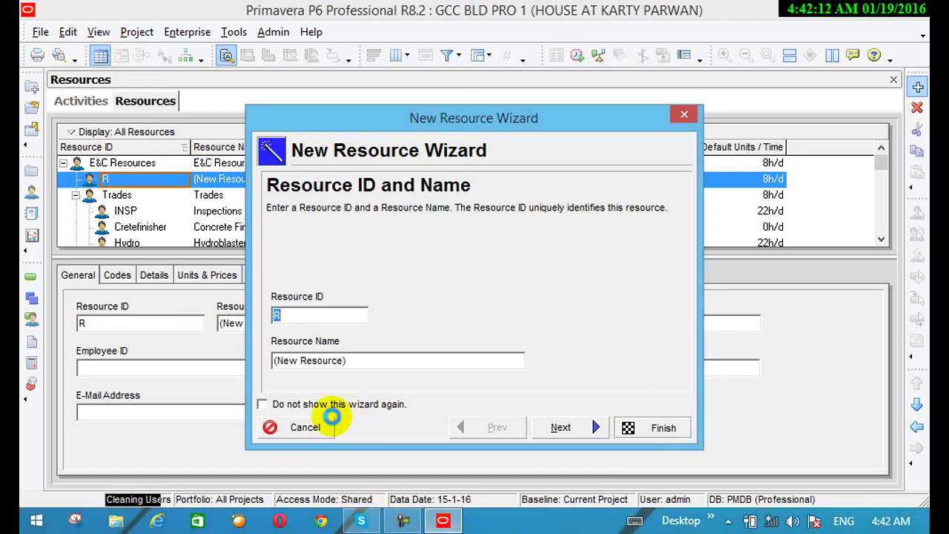
click(332, 416)
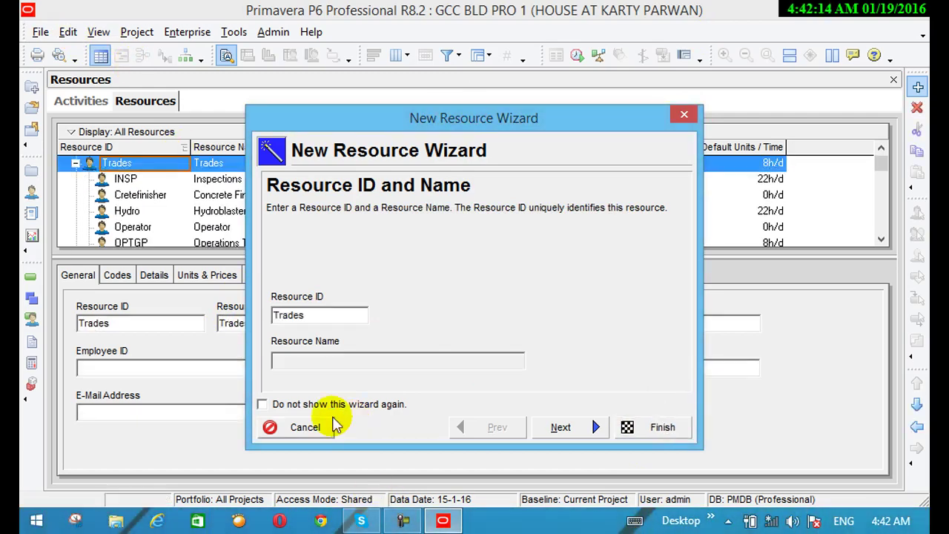
Turn off the Use New Resource Wizard option in the user preferences and close them
click(68, 32)
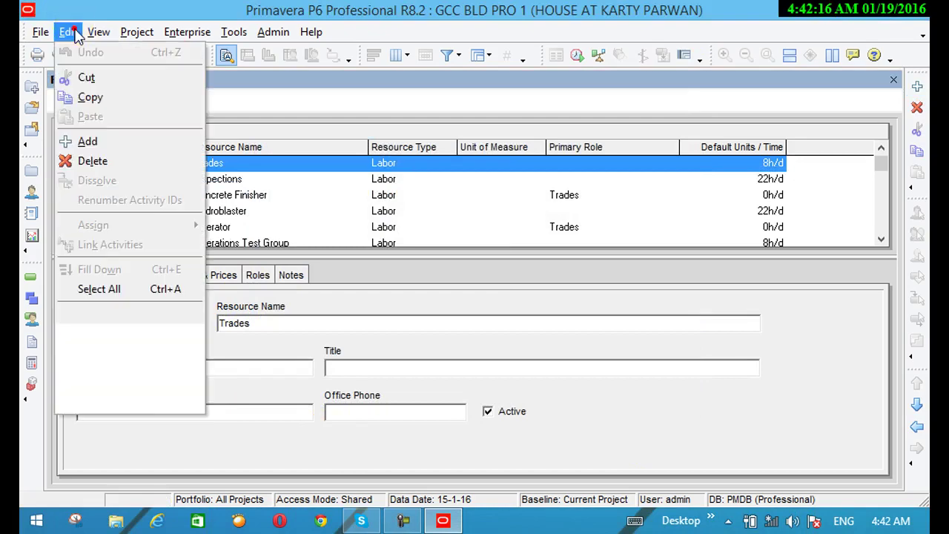
click(120, 405)
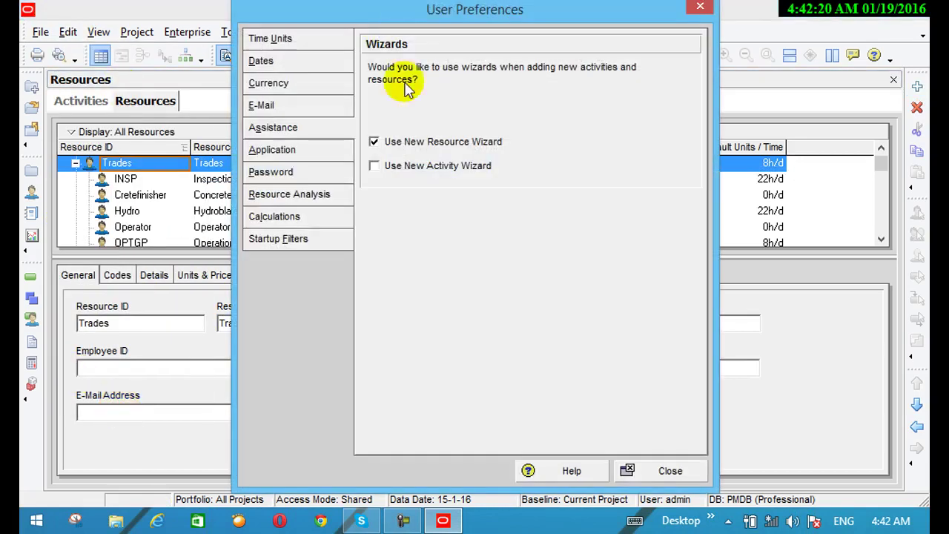
click(375, 142)
click(691, 467)
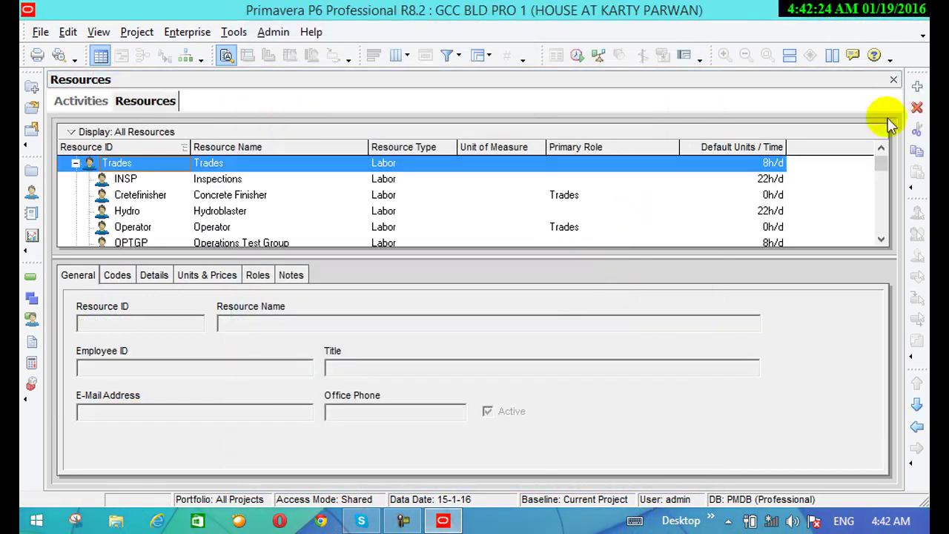
Add a resource under Trades with the resource ID la and the resource name labere)
click(918, 87)
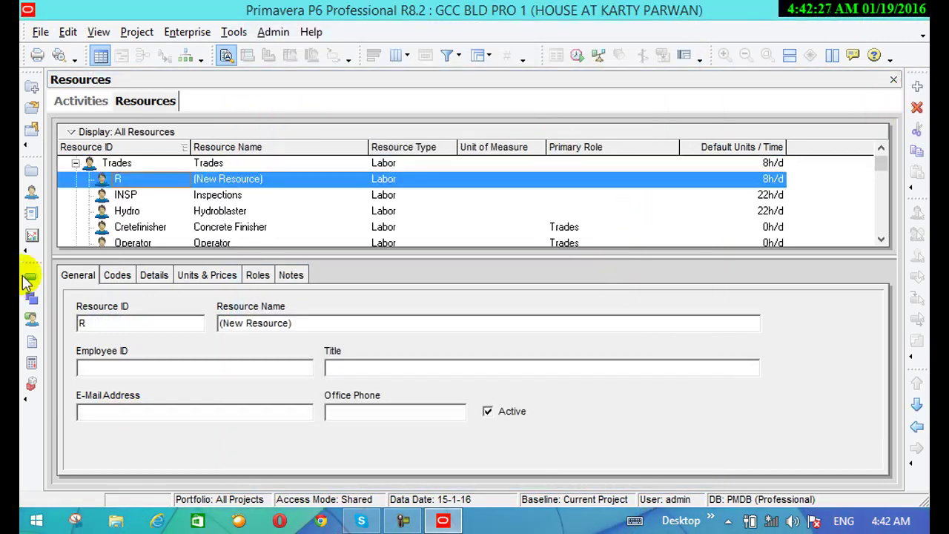
click(144, 184)
click(145, 183)
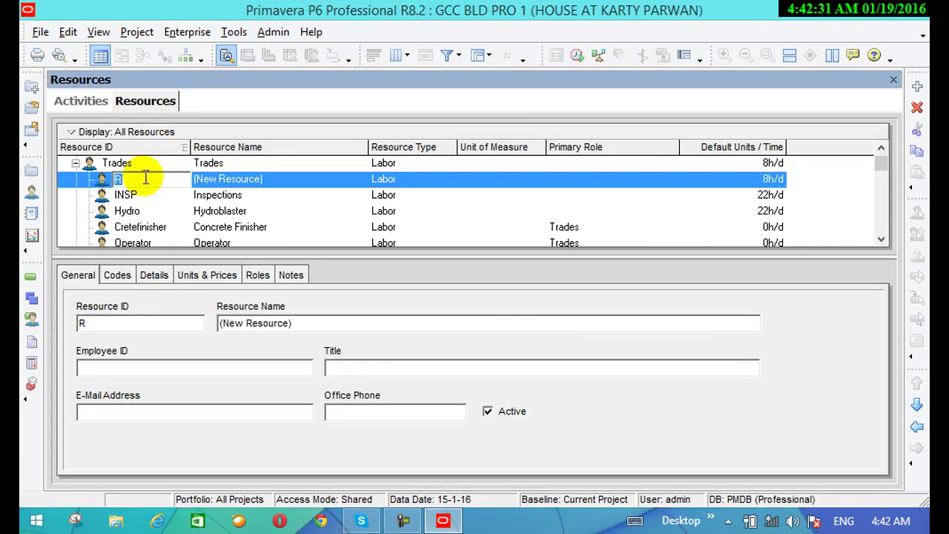
key(BackSpace)
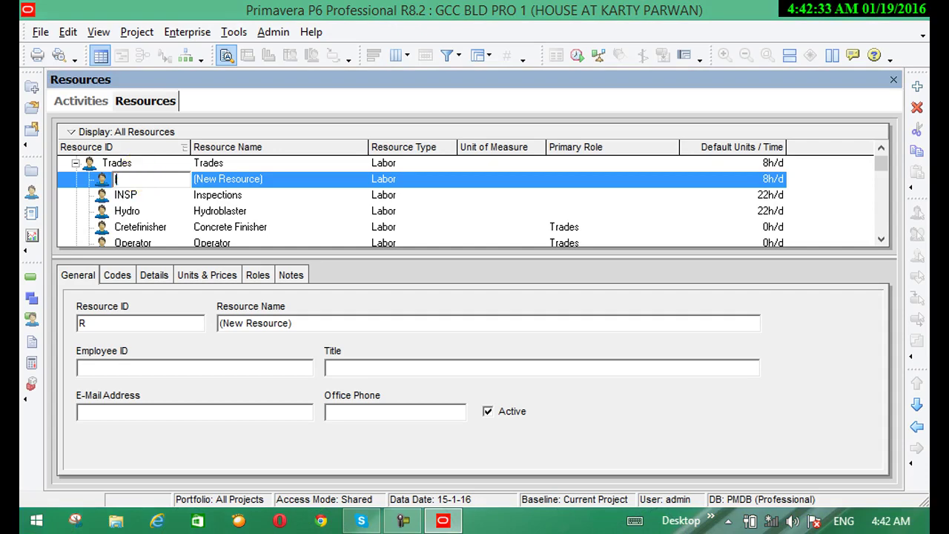
text(la)
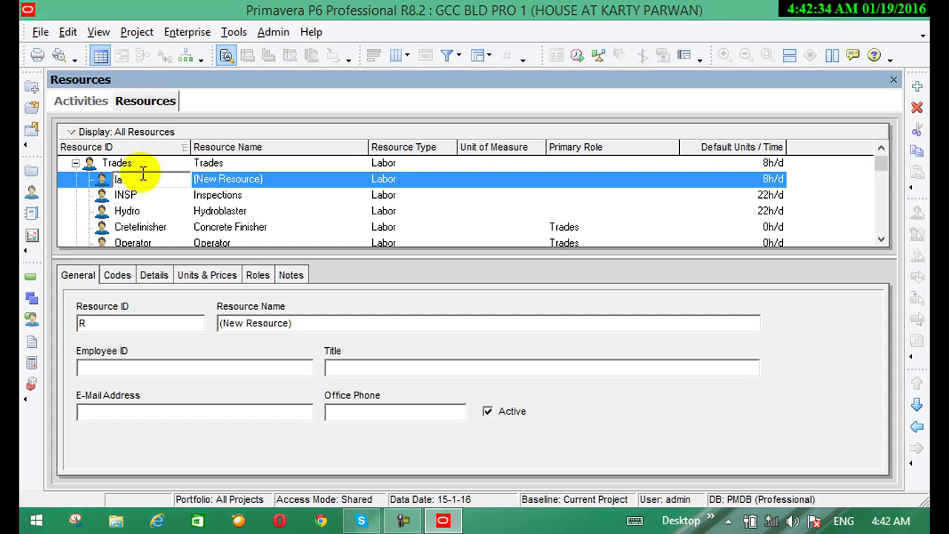
click(257, 178)
click(254, 180)
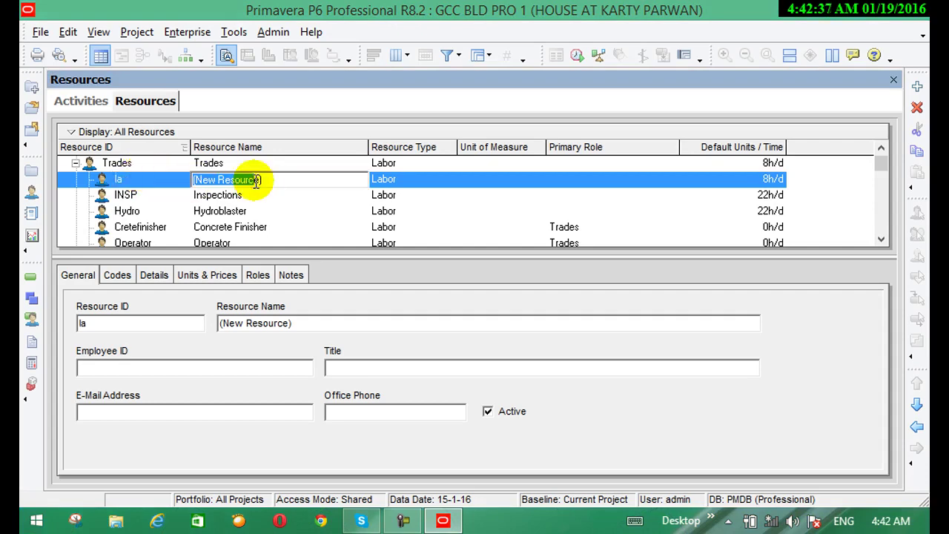
text(laber)
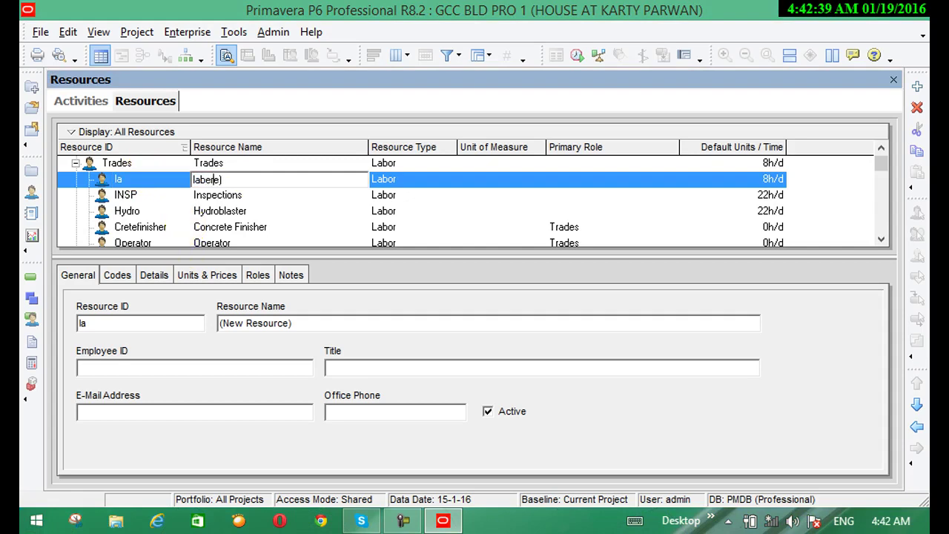
key(Return)
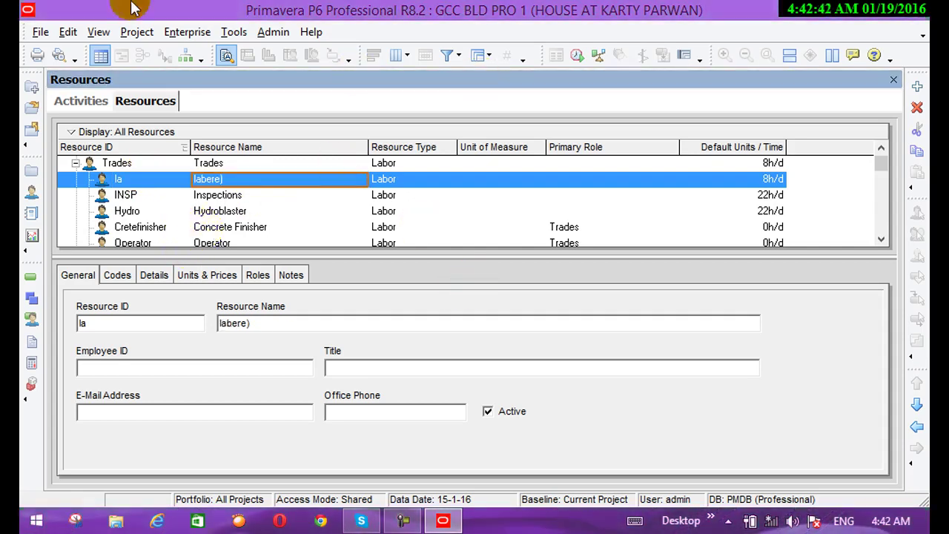
Turn on the Use New Activity Wizard option in the user preferences and close them
click(68, 33)
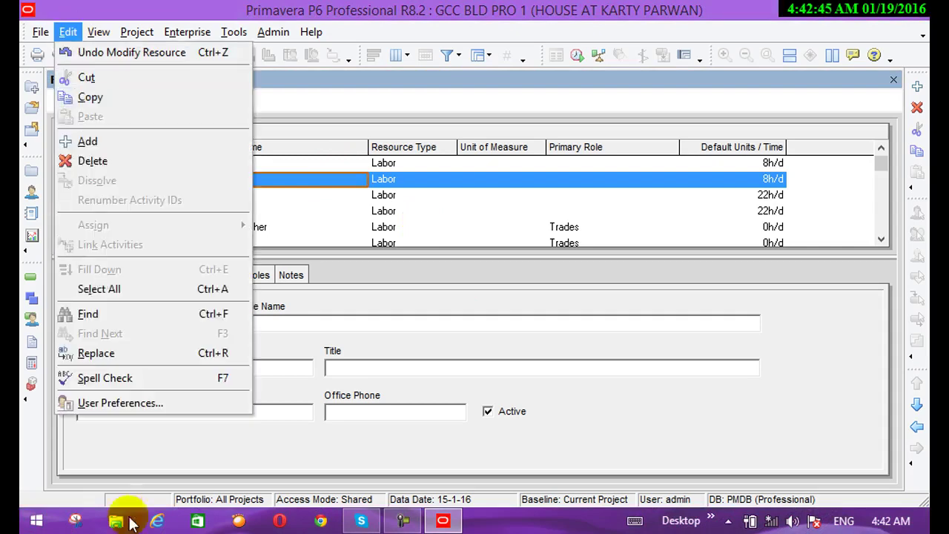
click(151, 406)
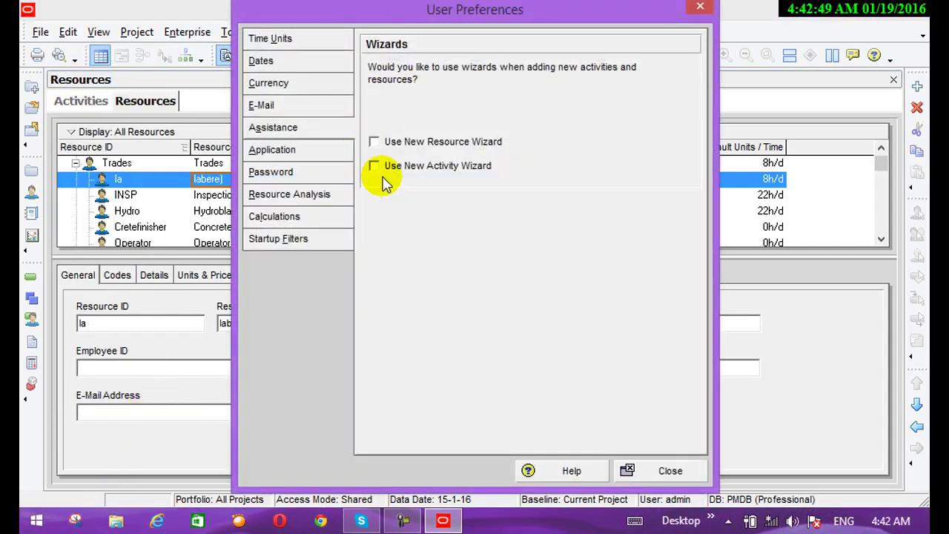
click(375, 165)
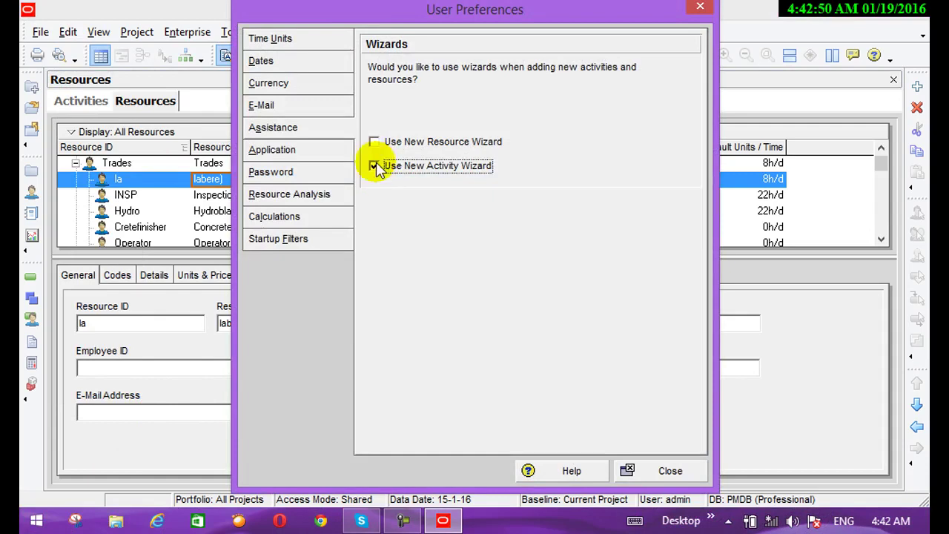
click(700, 7)
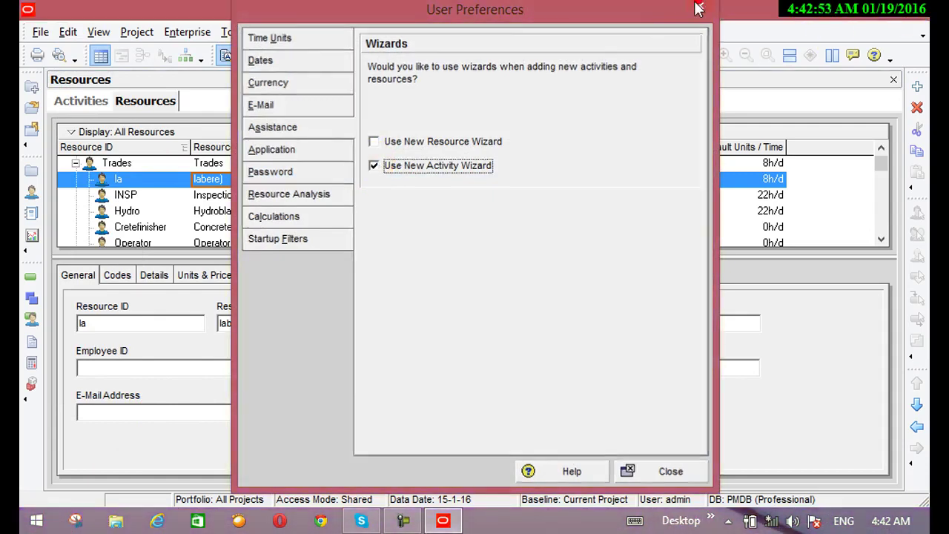
Start a new activity through the New Activity wizard in the Activities window, and cancel it
click(30, 276)
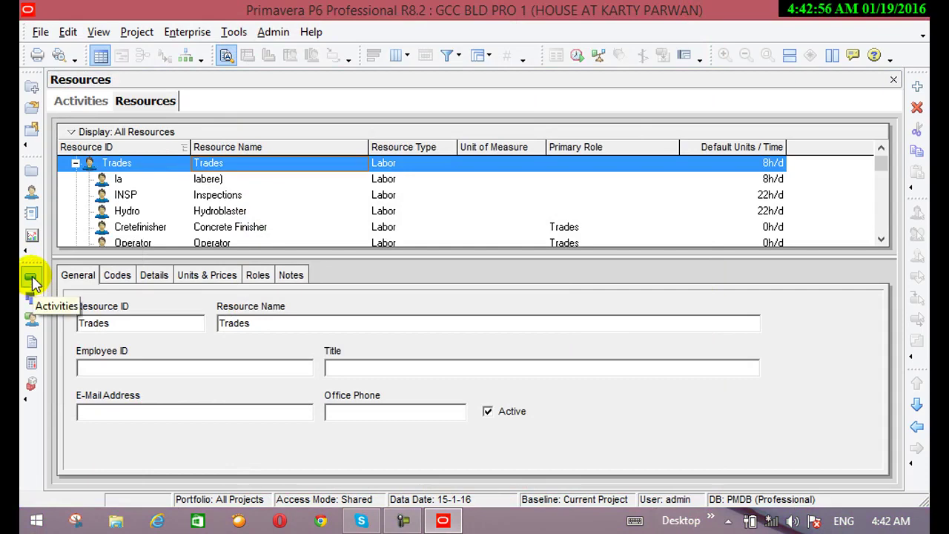
click(31, 279)
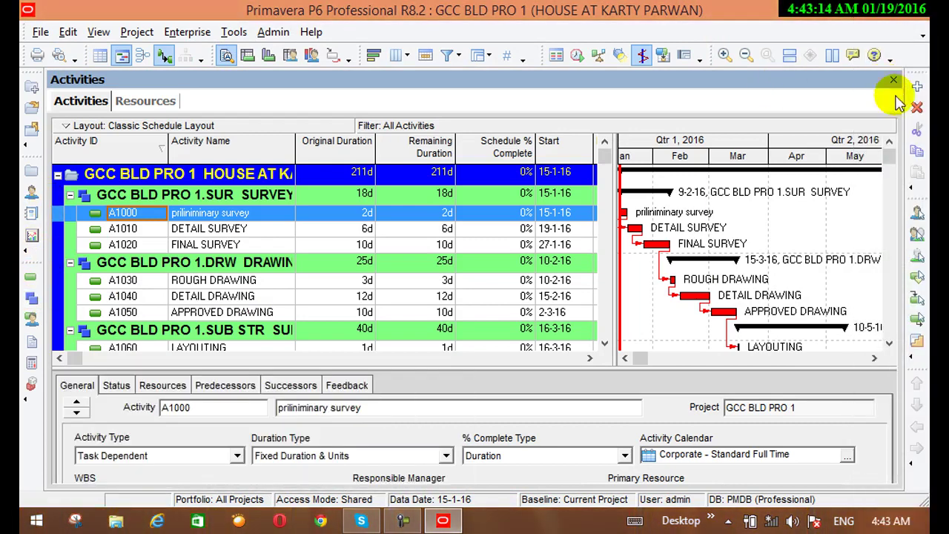
click(918, 89)
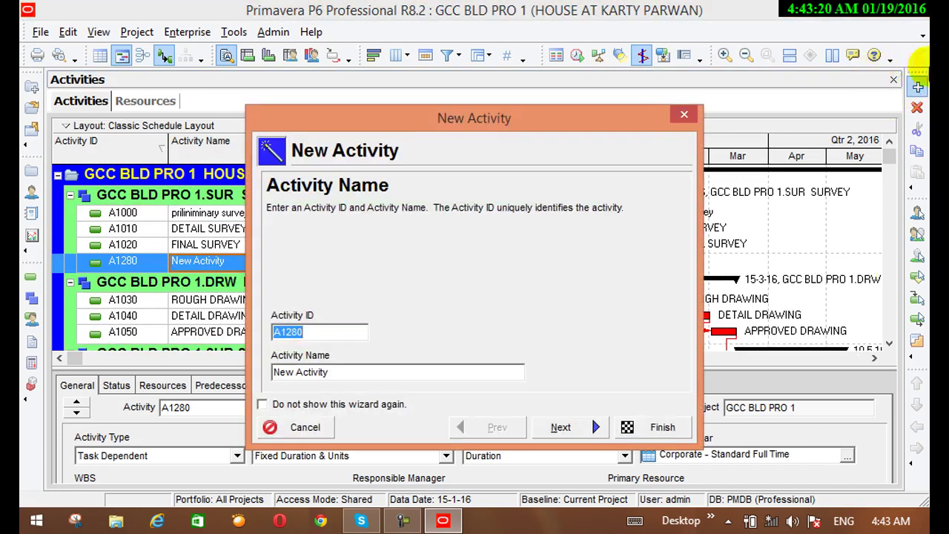
click(683, 115)
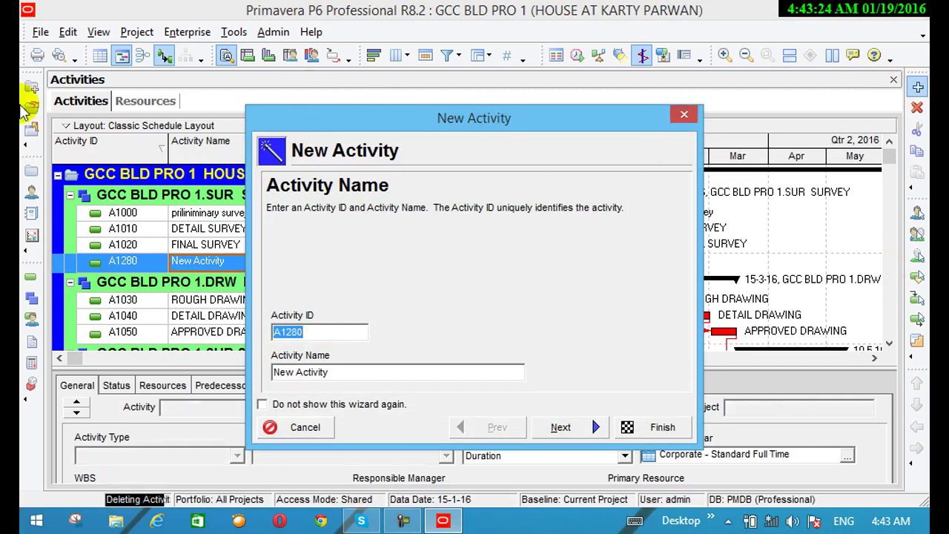
Turn on the Use New Resource Wizard option in the user preferences, keeping the Use New Activity Wizard option on
click(68, 31)
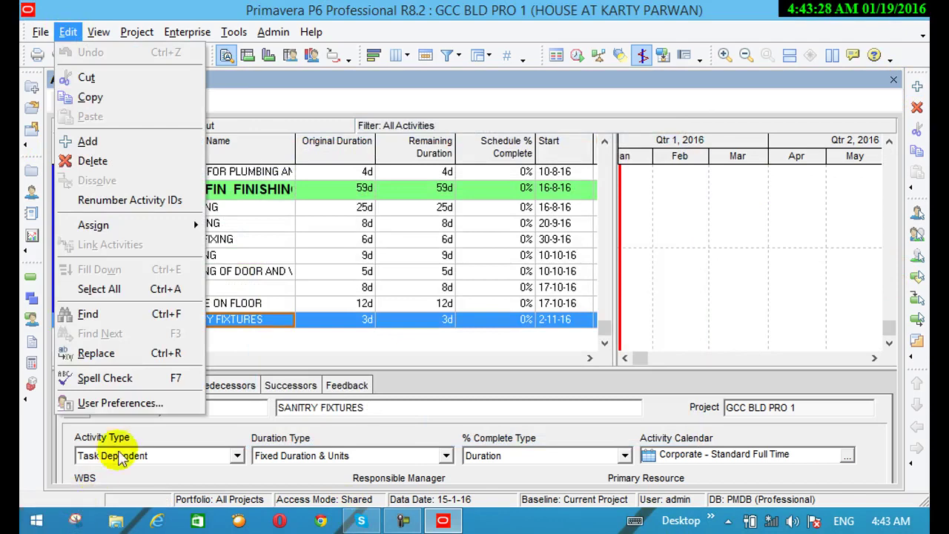
click(146, 401)
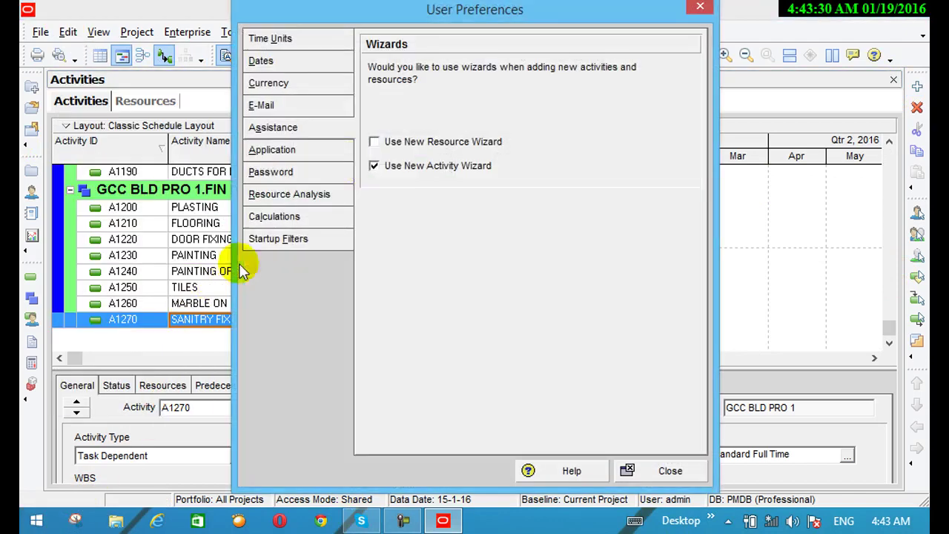
click(373, 167)
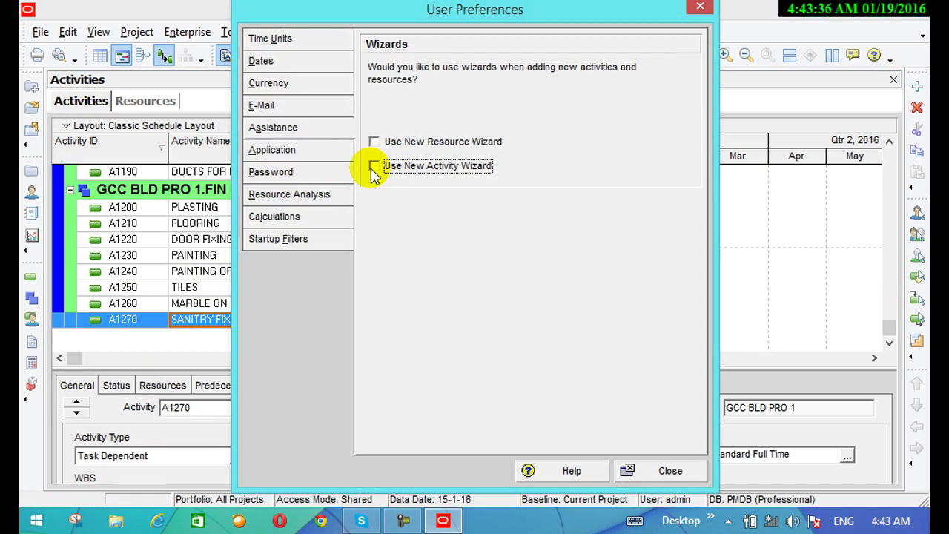
click(373, 167)
click(373, 141)
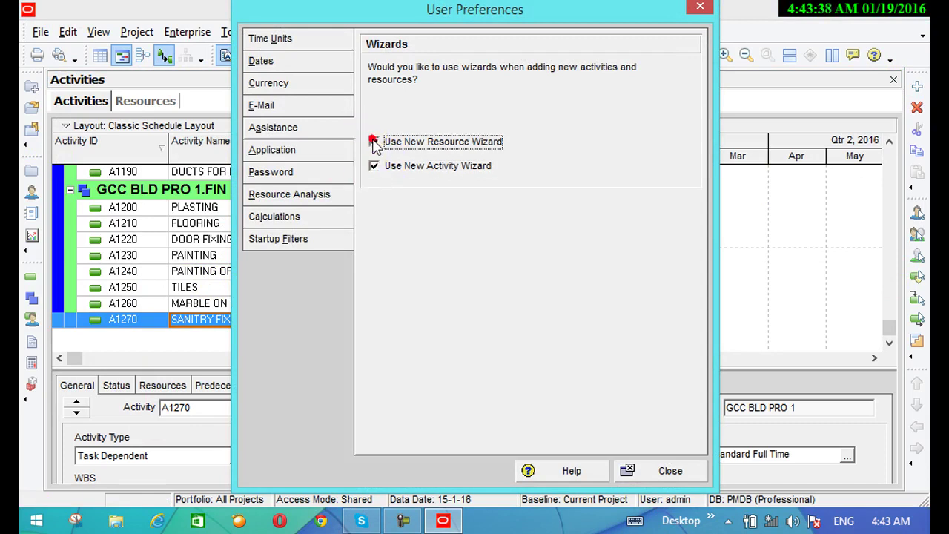
Set the application startup window to Resources in the user preferences
click(289, 157)
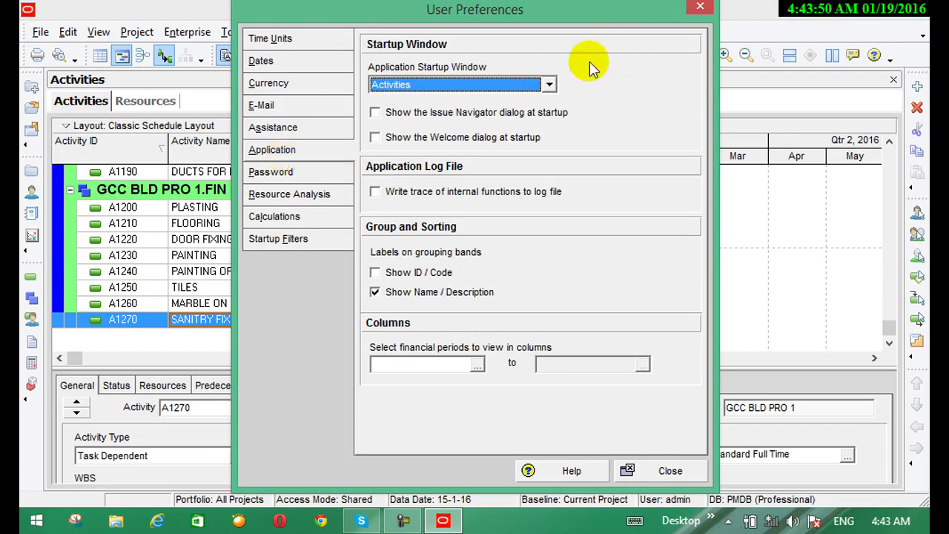
click(550, 86)
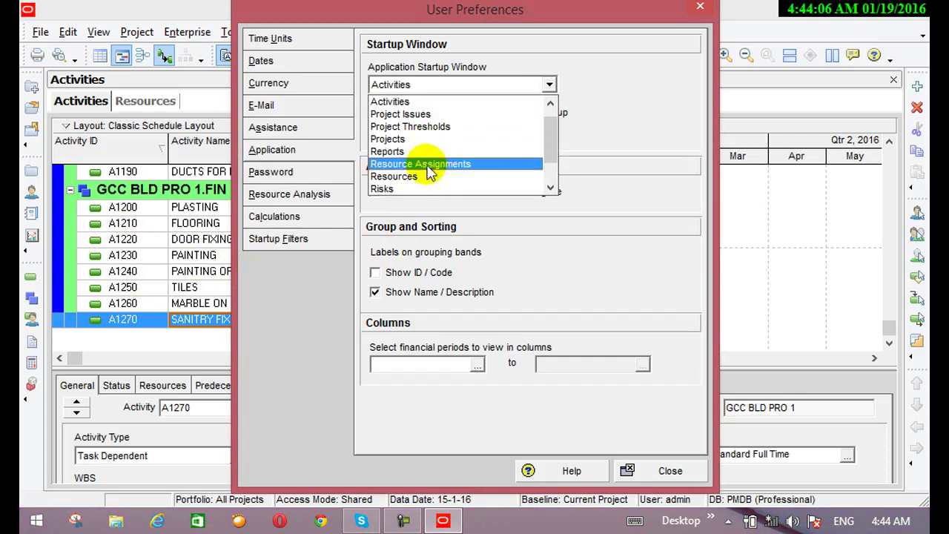
drag(549, 140, 550, 169)
click(421, 138)
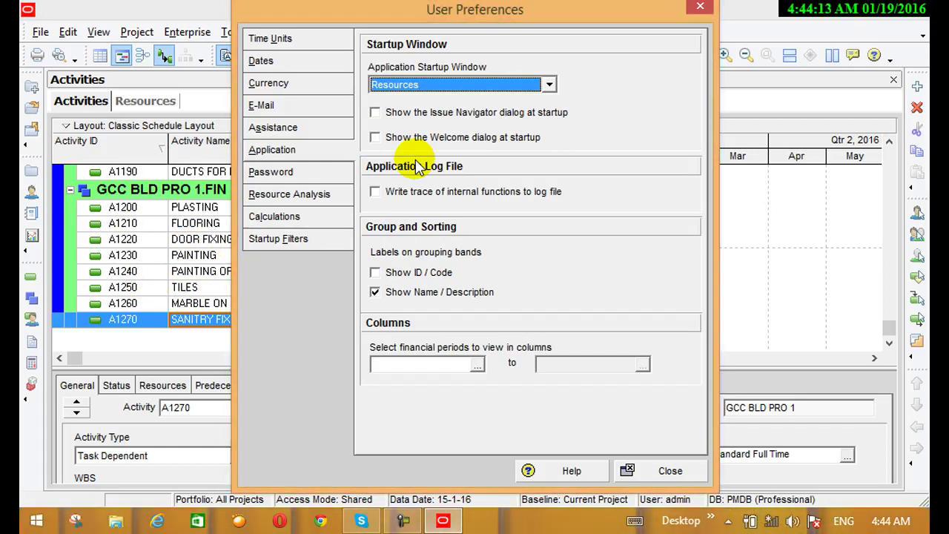
Close the user preferences and exit Primavera P6, confirming the exit
click(656, 471)
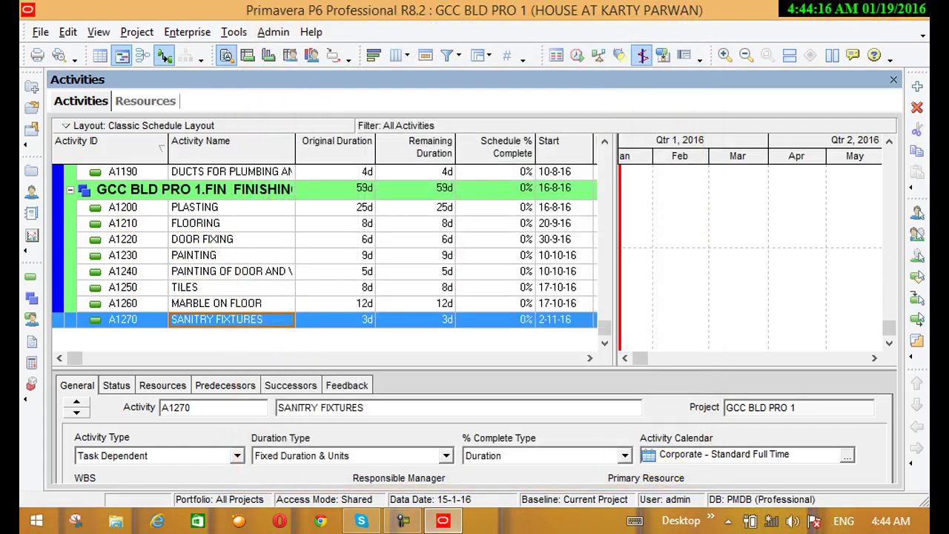
key(alt+F4)
click(448, 309)
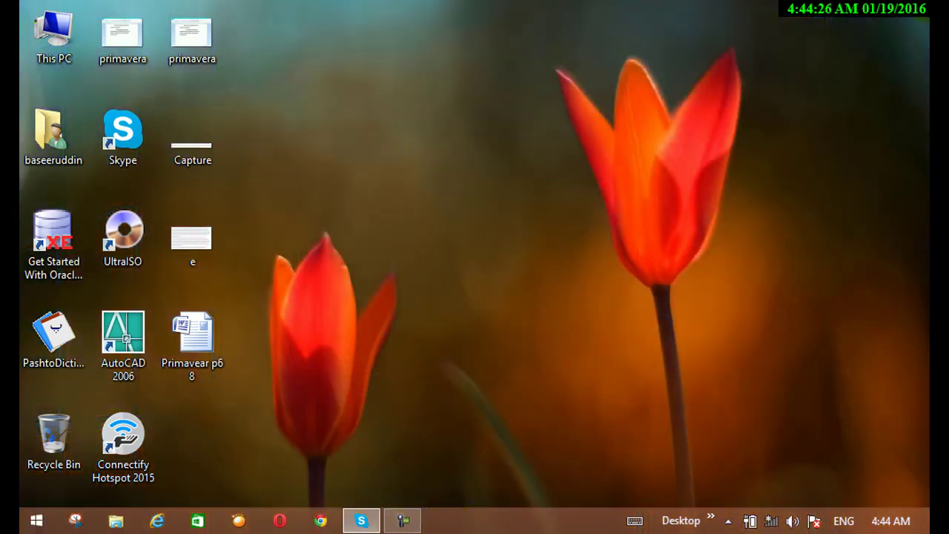
Search Windows for "p6" and launch P6 Professional R8.2
mouse_move(899, 21)
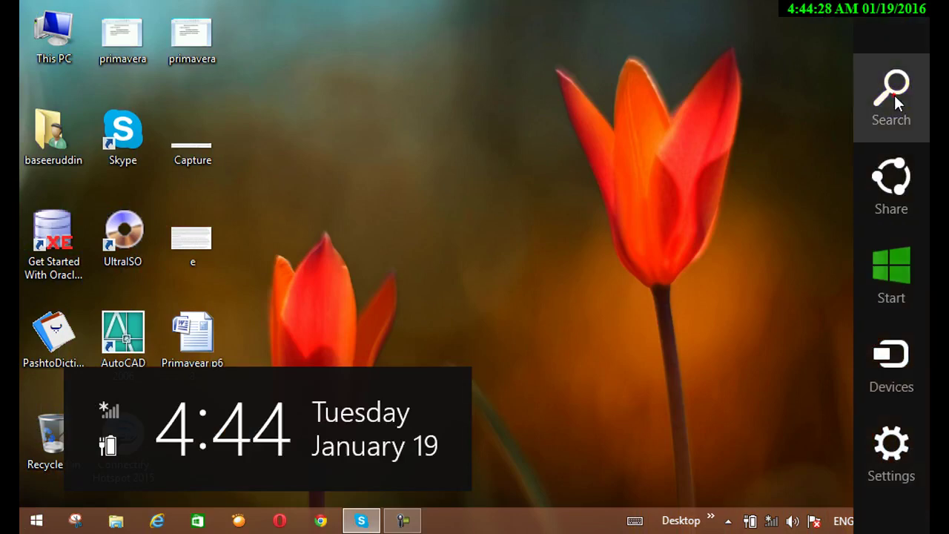
click(894, 95)
click(742, 130)
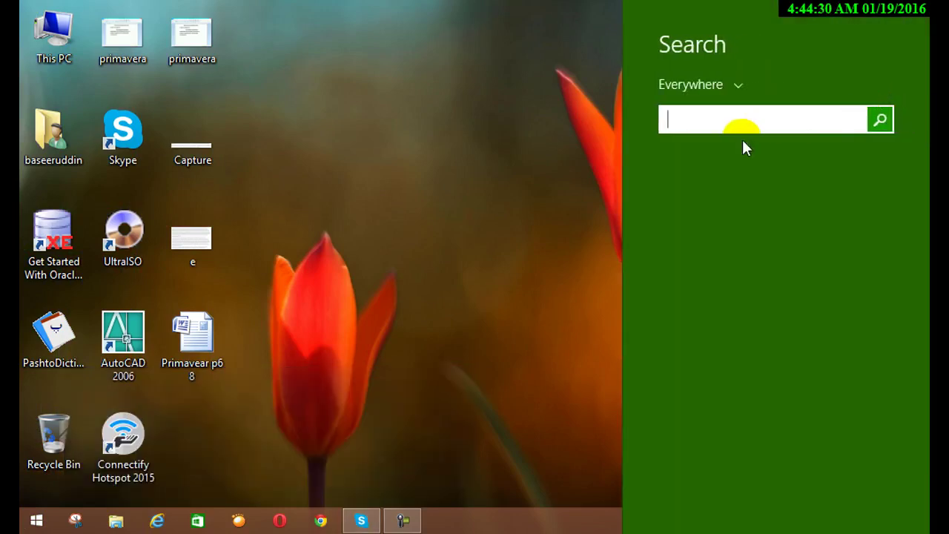
text(p6 Professional R8.2)
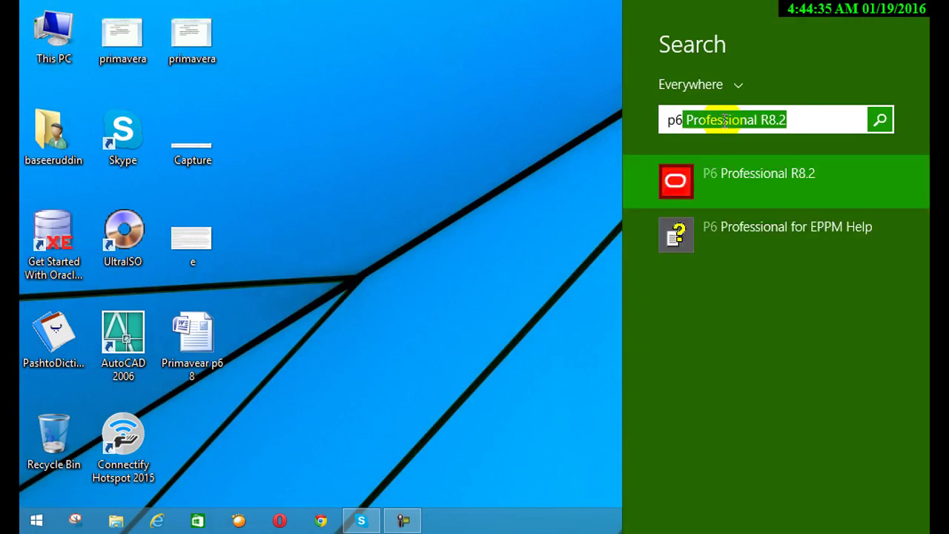
click(700, 186)
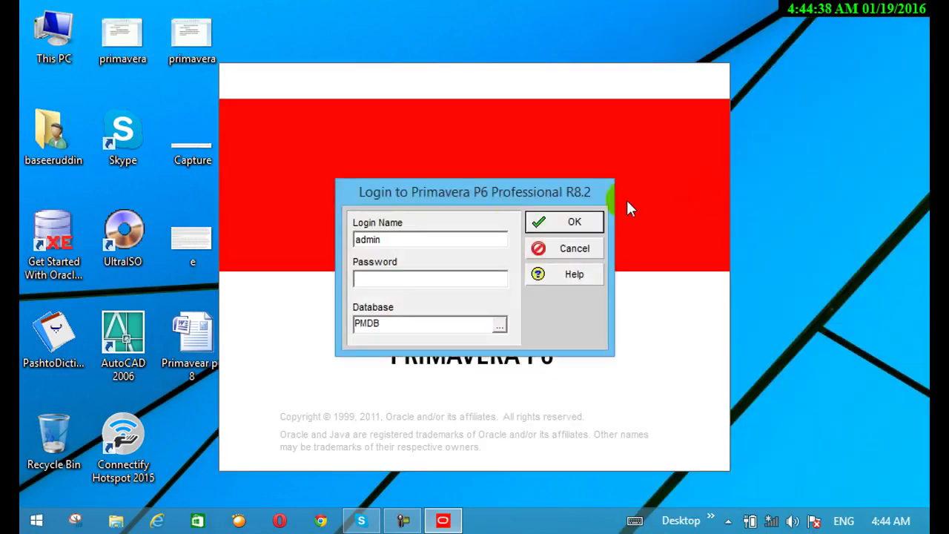
Enter the account password and log in to the PMDB database
click(389, 278)
text(***)
text(i)
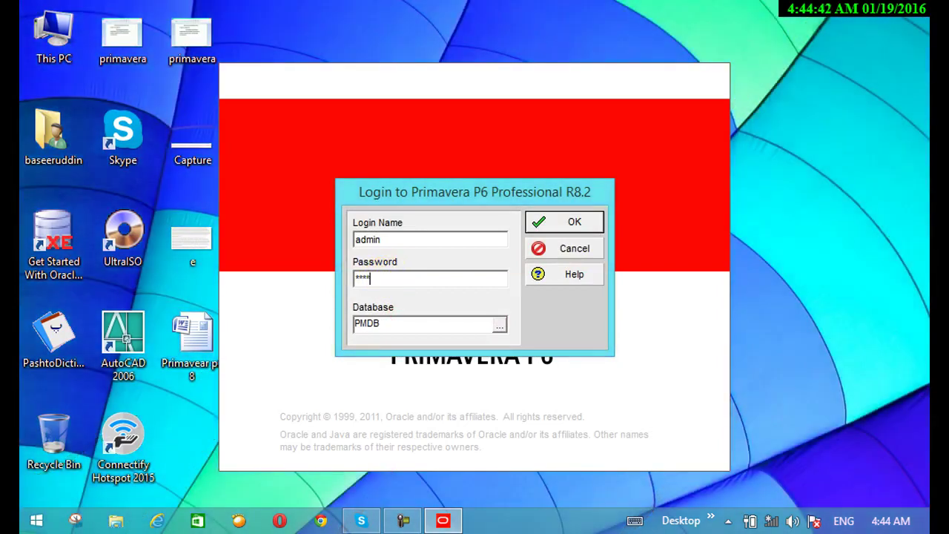
key(Return)
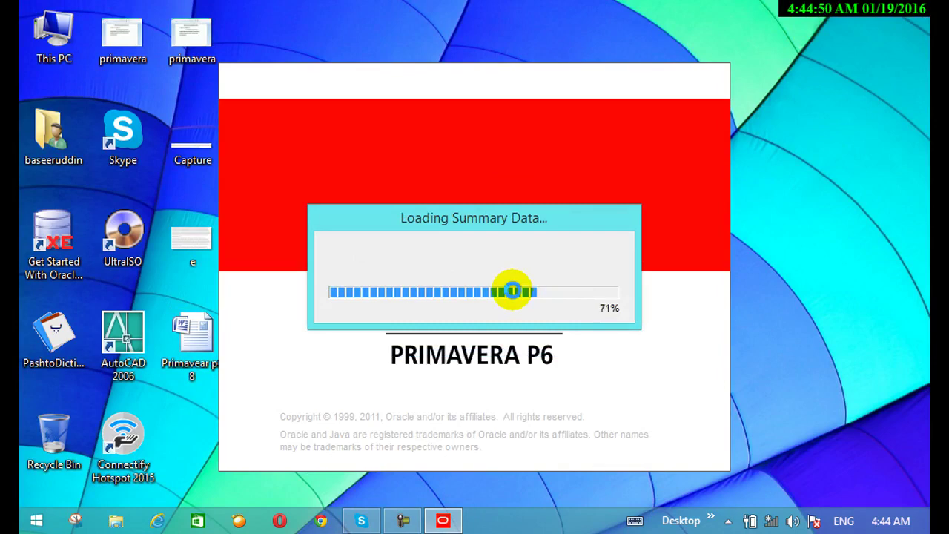
click(403, 521)
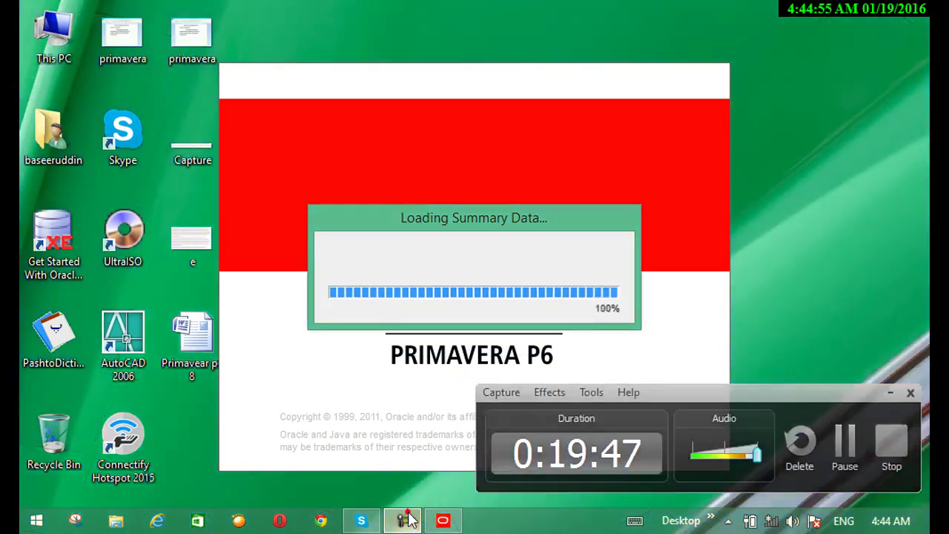
click(408, 519)
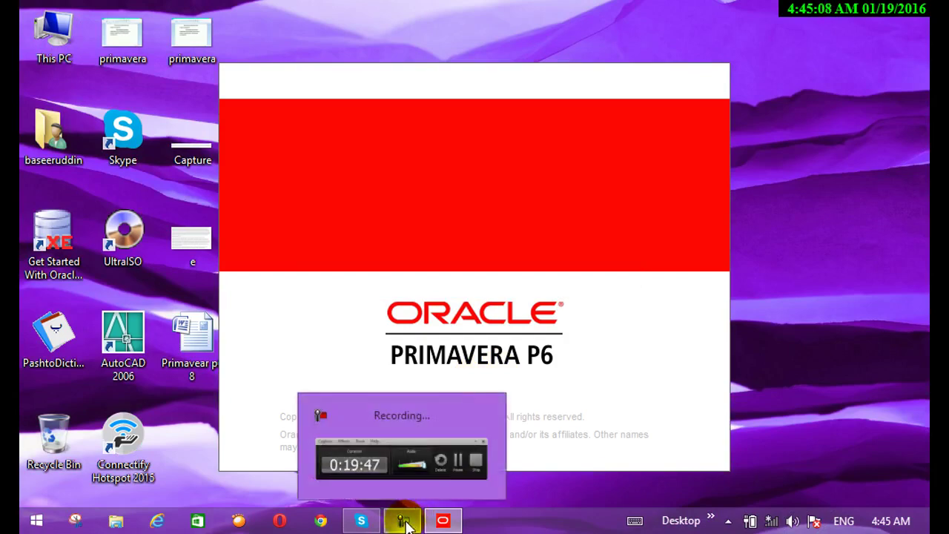
click(404, 522)
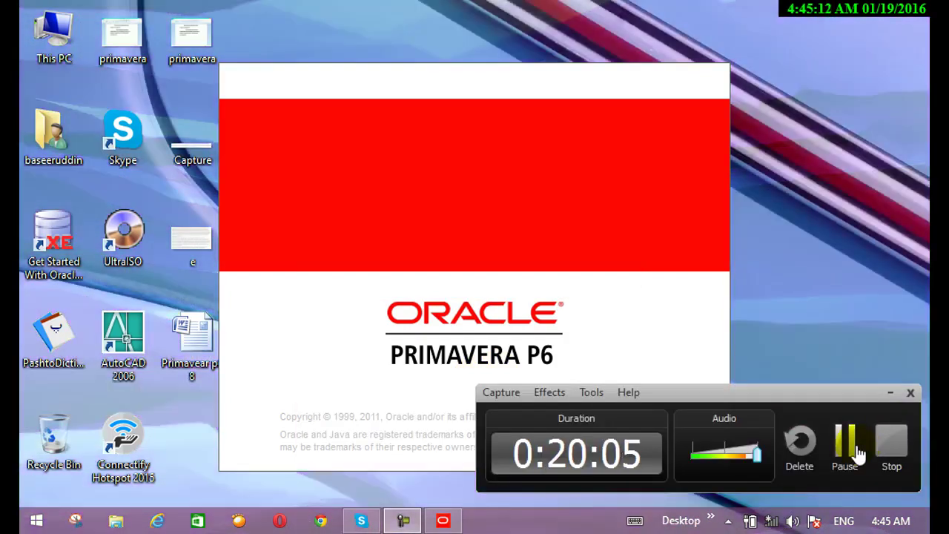
click(860, 447)
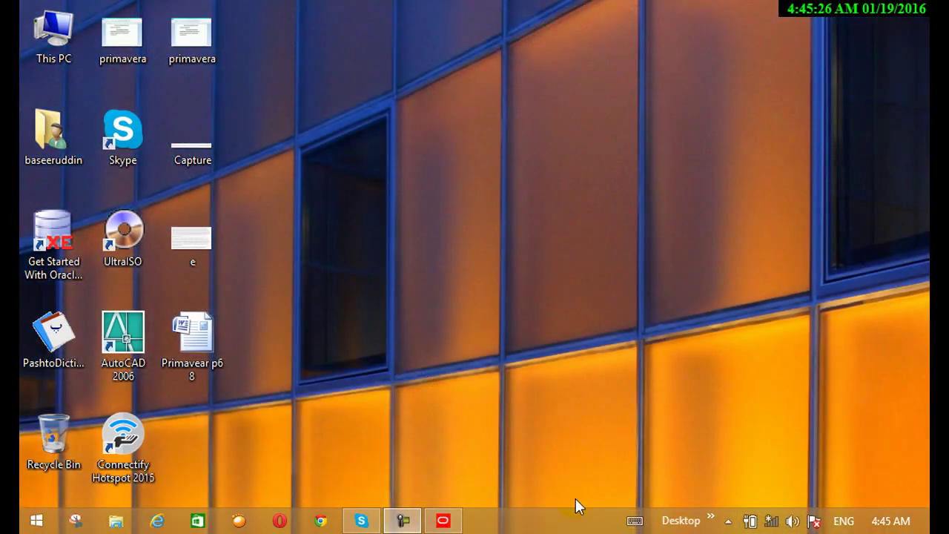
mouse_move(443, 523)
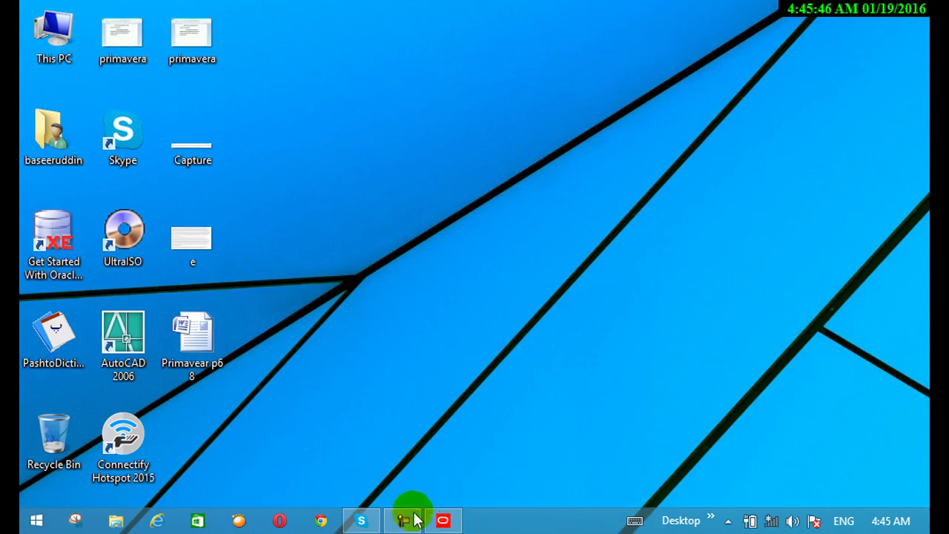
mouse_move(412, 527)
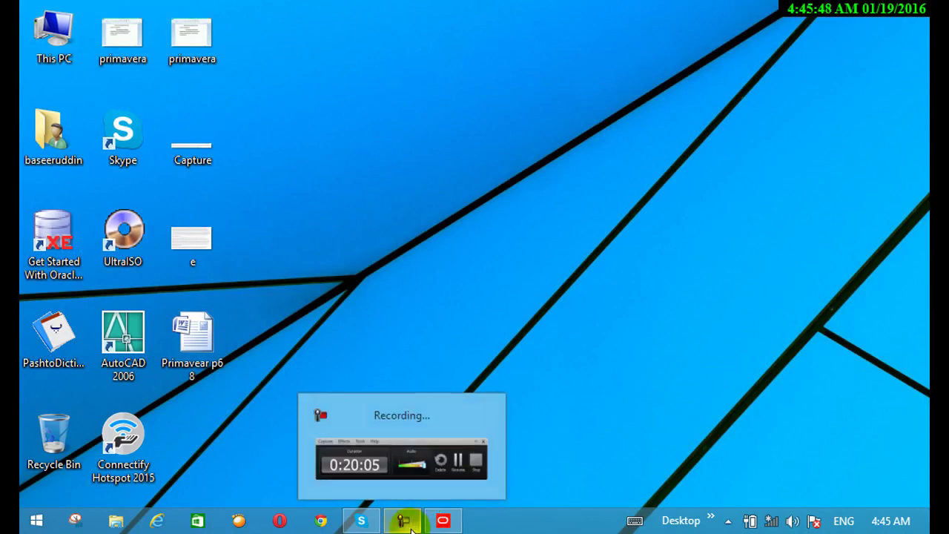
click(411, 527)
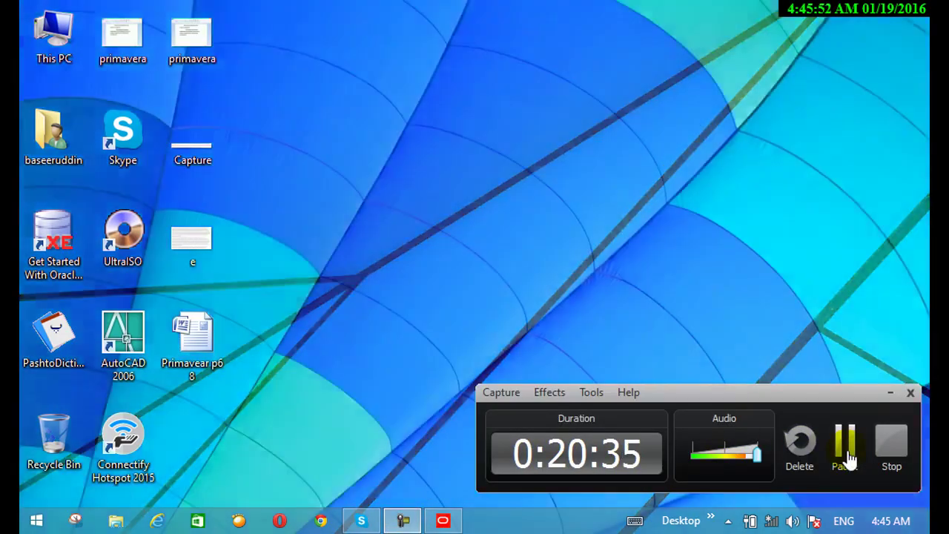
click(845, 453)
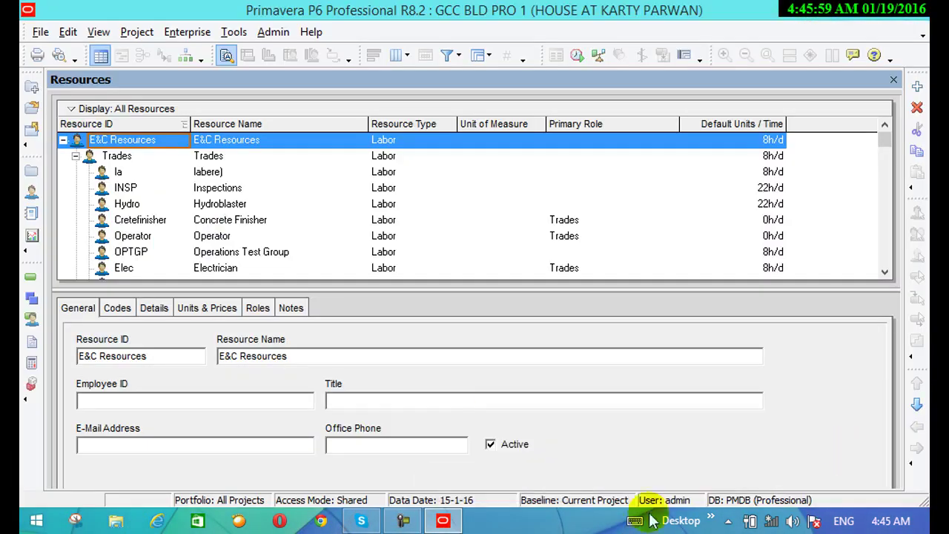
click(403, 523)
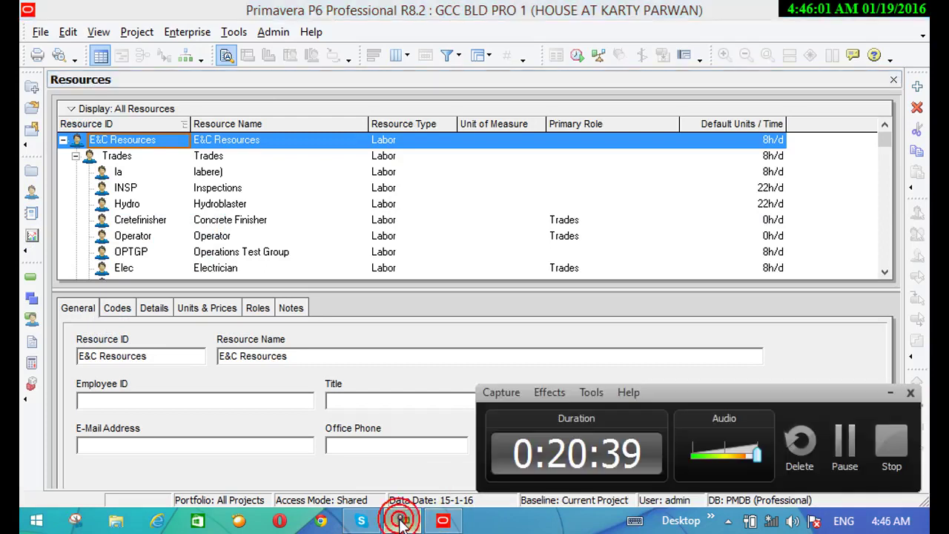
click(403, 523)
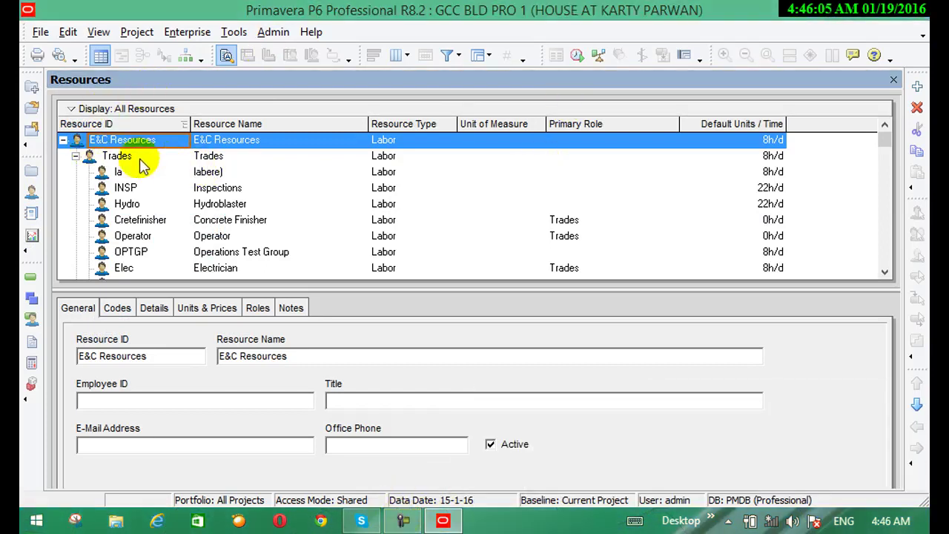
Open the Activities window, and turn on showing the Issue Navigator and Welcome dialogs at startup in the user preferences
click(30, 277)
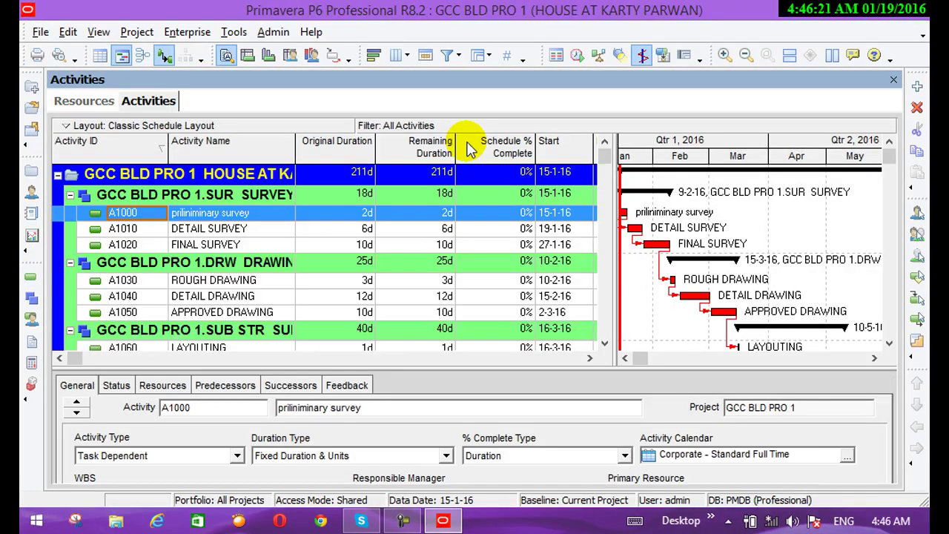
click(68, 34)
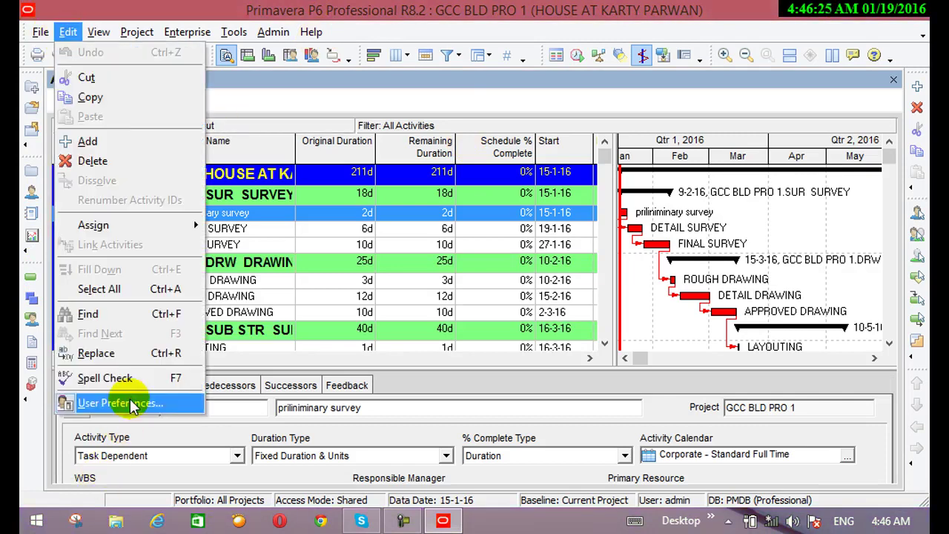
click(132, 404)
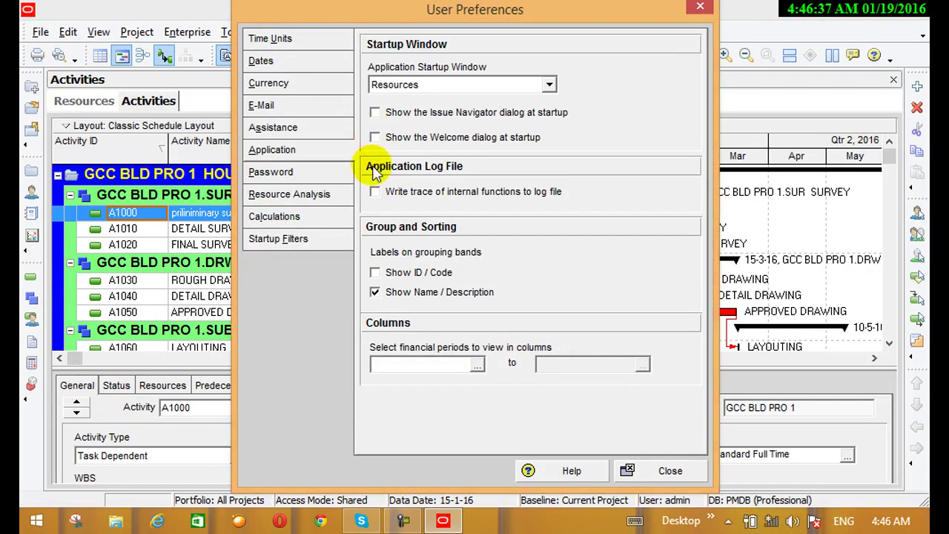
click(375, 113)
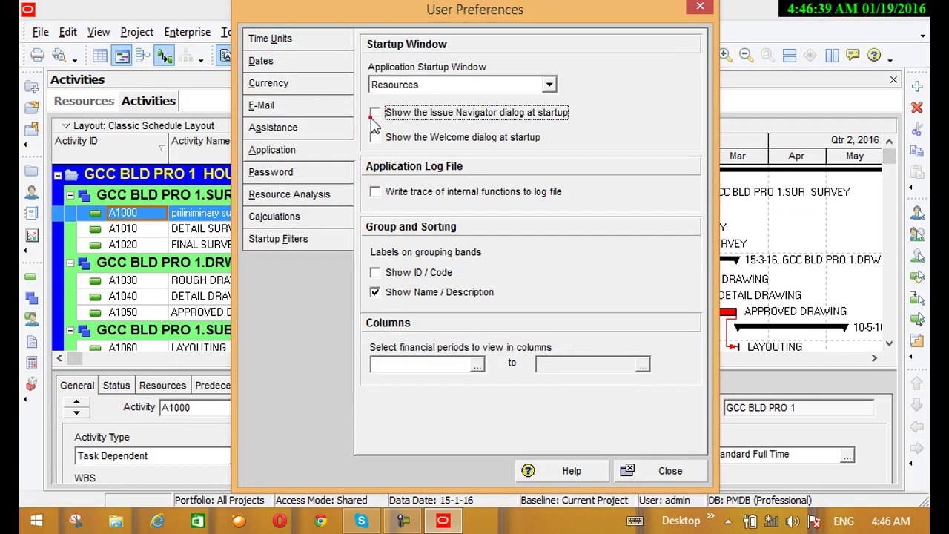
click(374, 137)
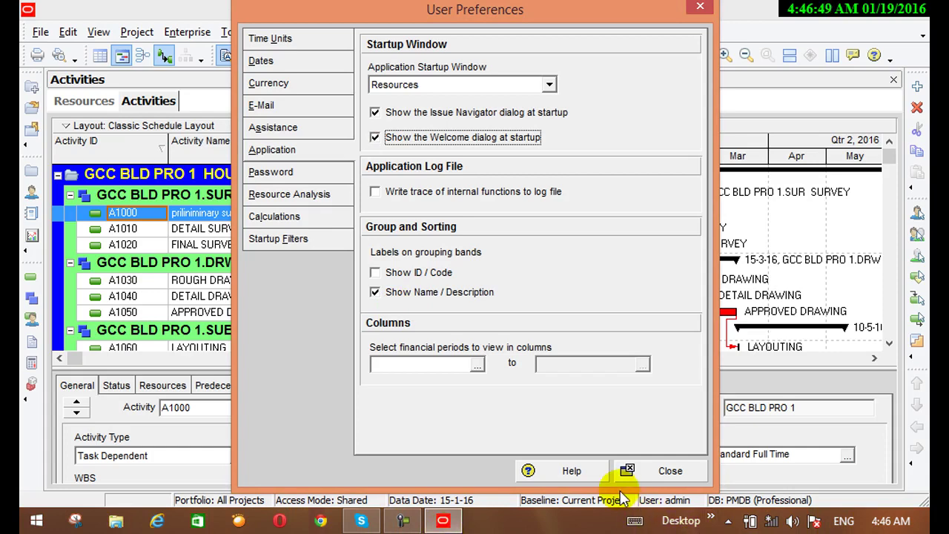
click(668, 470)
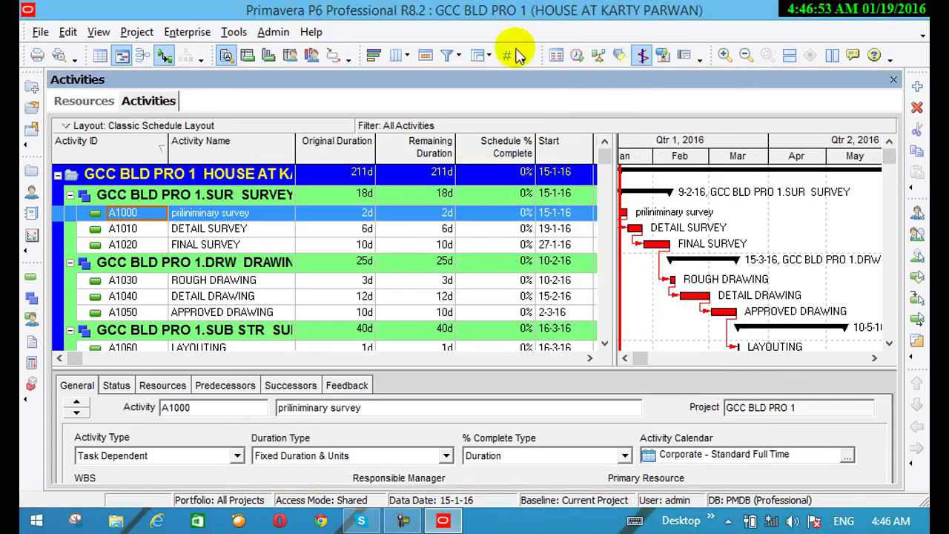
Exit Primavera P6 and relaunch P6 Professional R8.2 by searching Windows for "p6"
click(911, 22)
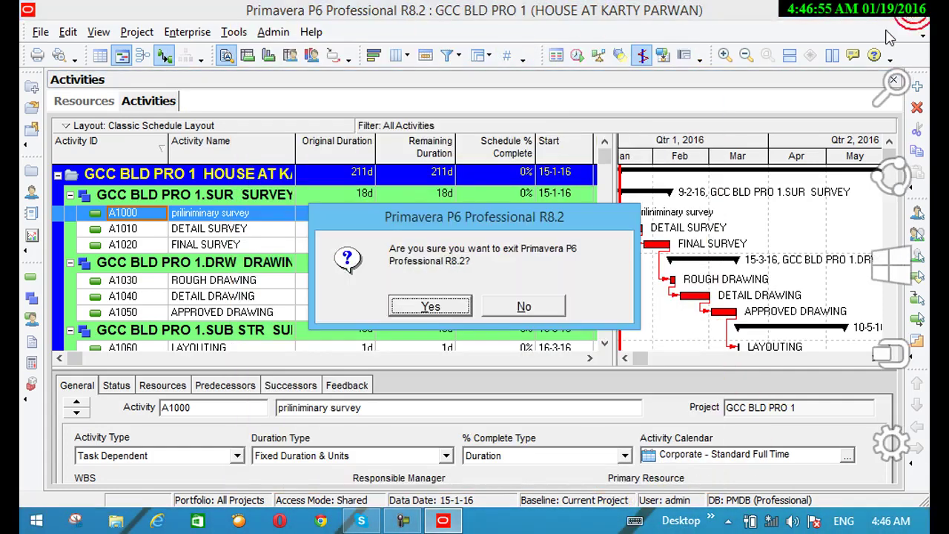
click(418, 304)
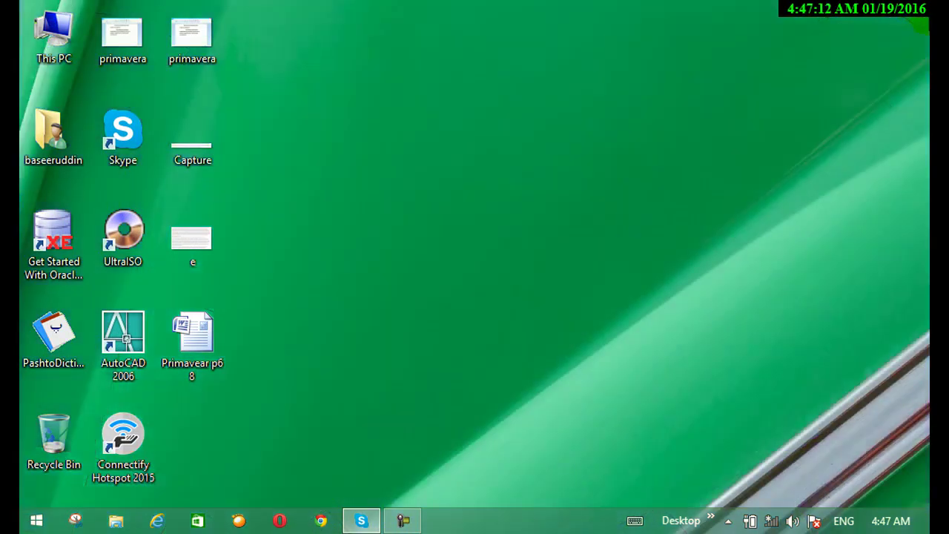
mouse_move(864, 27)
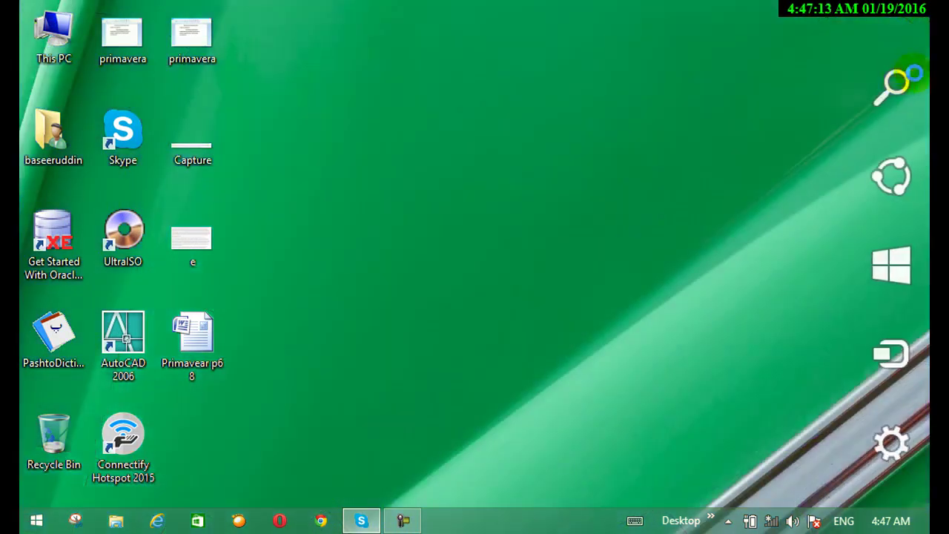
click(917, 92)
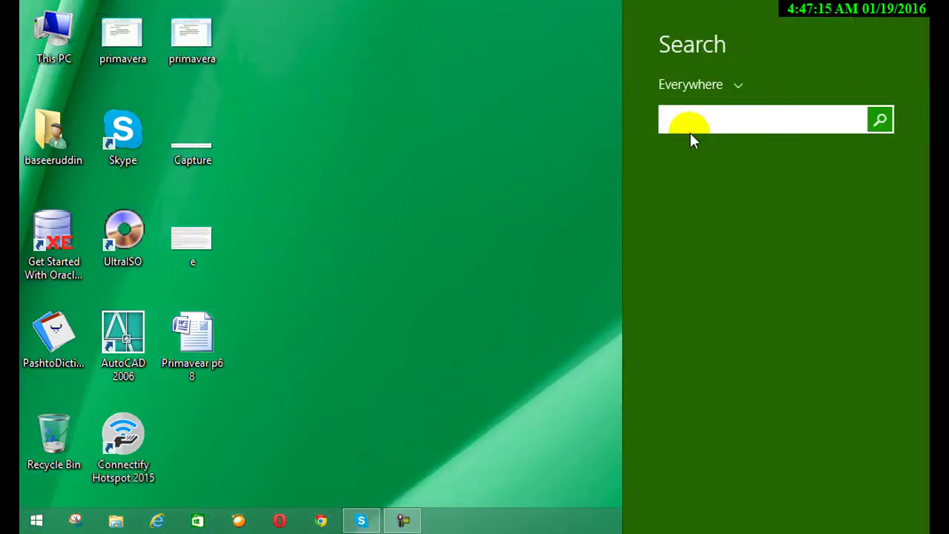
text(p6)
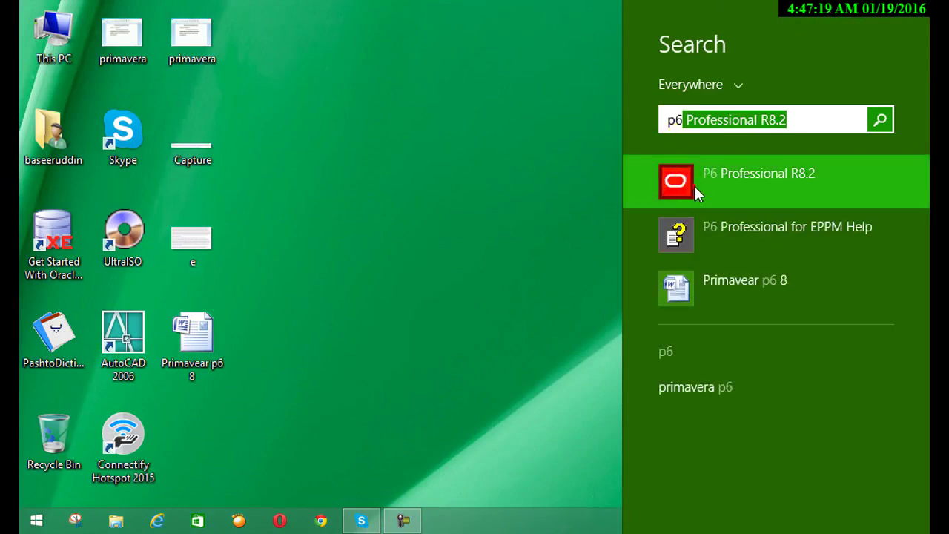
click(694, 186)
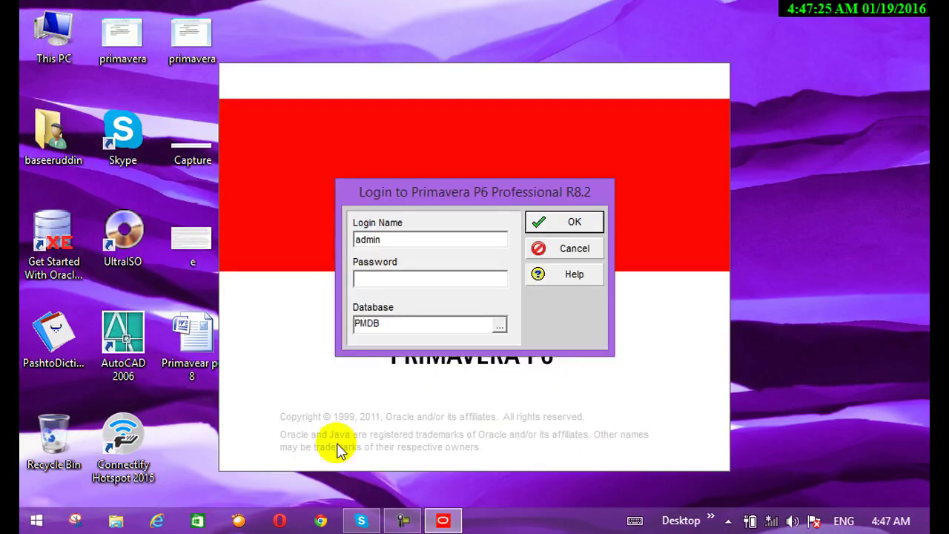
Log in with the account password and open the last project, GCC BLD PRO 1, acknowledging the startup warning
text(******)
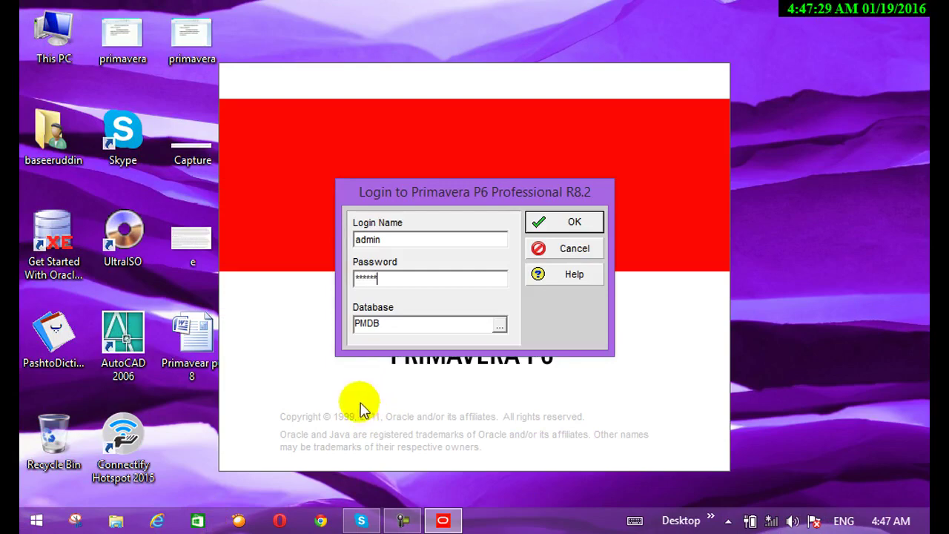
key(Return)
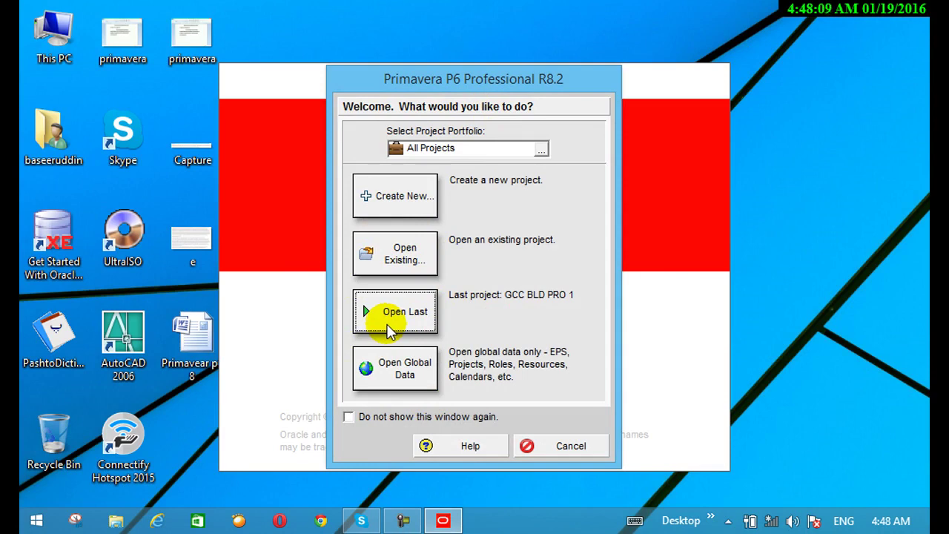
click(385, 324)
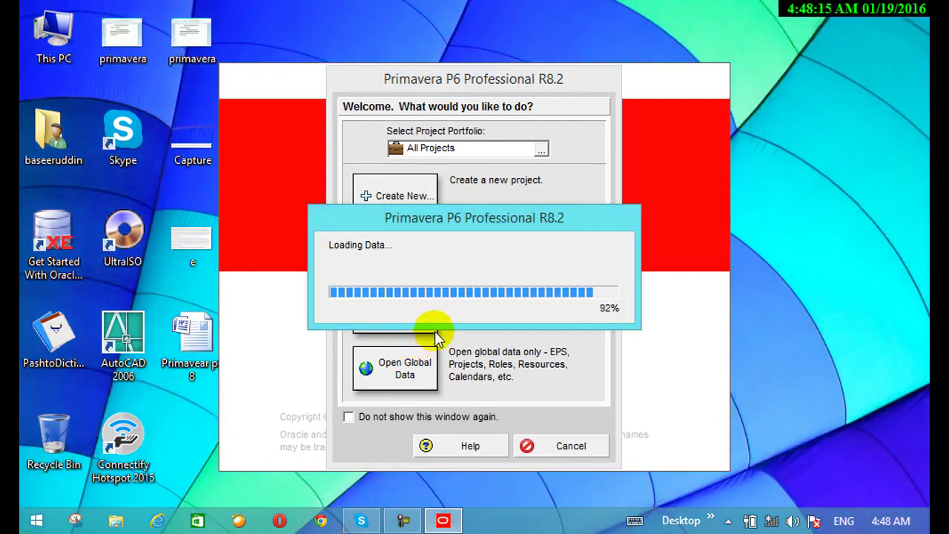
click(437, 330)
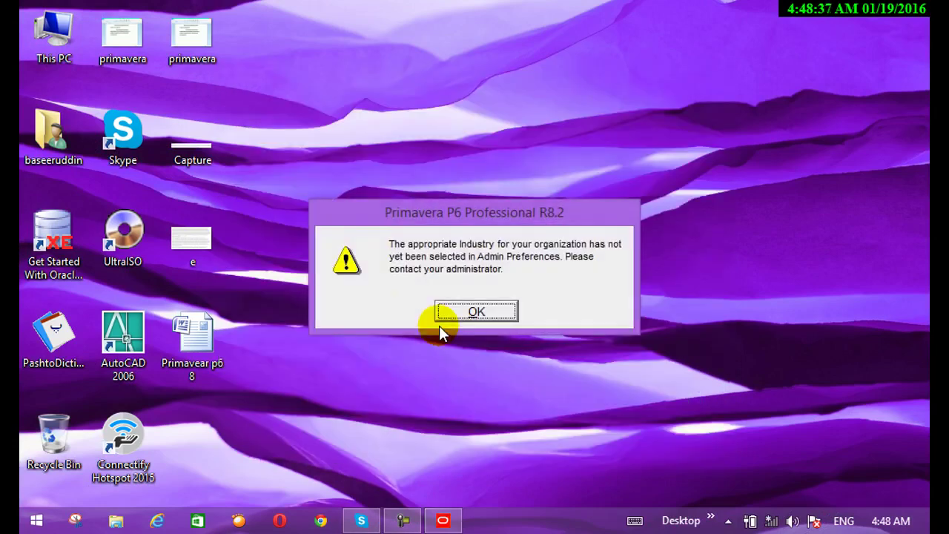
click(452, 318)
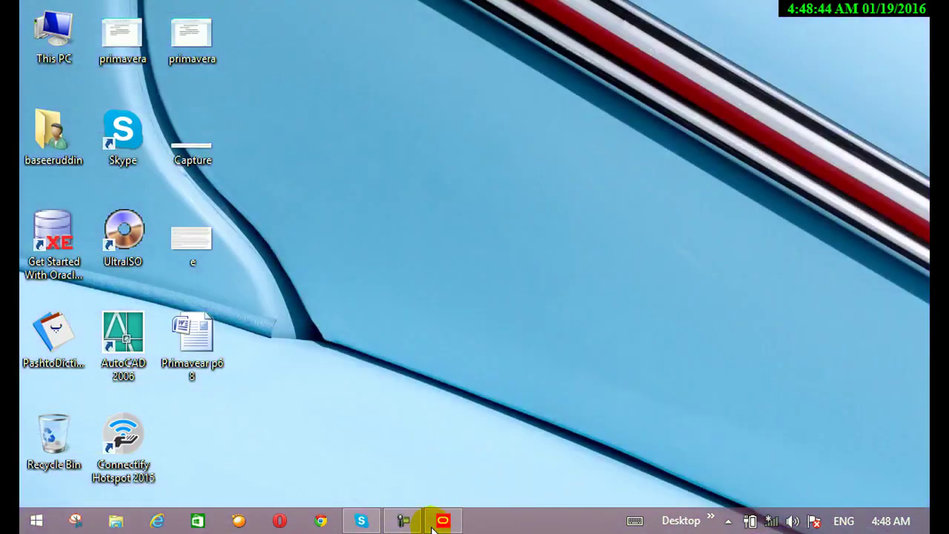
Close the Issue Navigator dialog shown at startup and look through the resources list
mouse_move(438, 521)
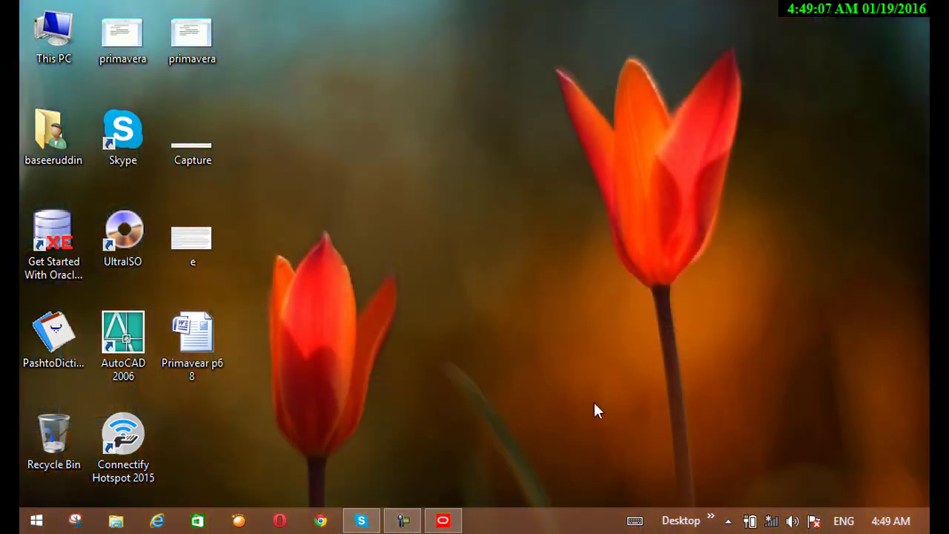
click(401, 520)
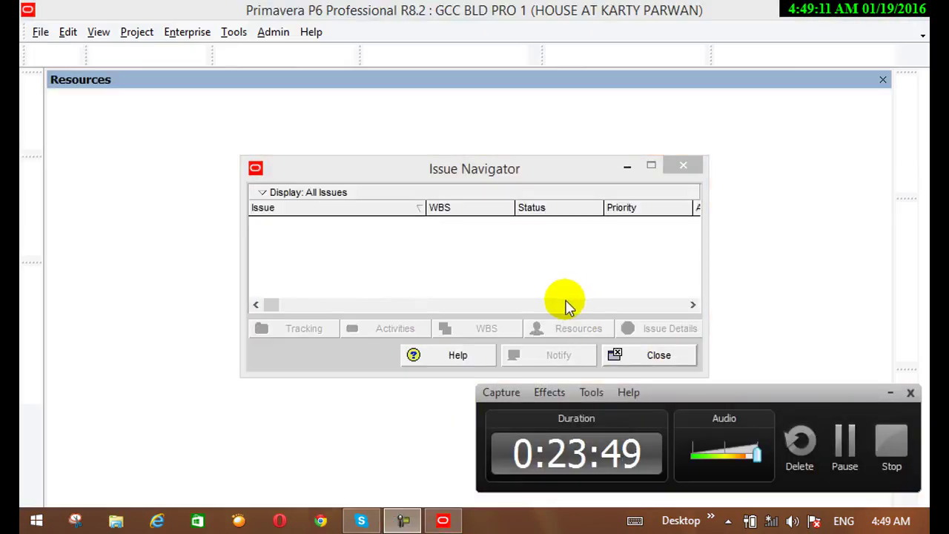
click(782, 253)
click(659, 355)
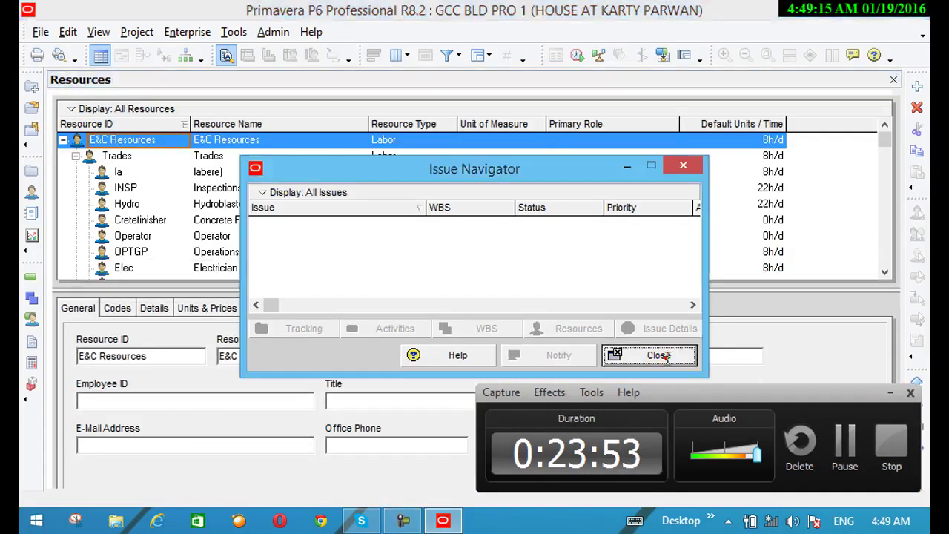
scroll(144, 250, down, 1)
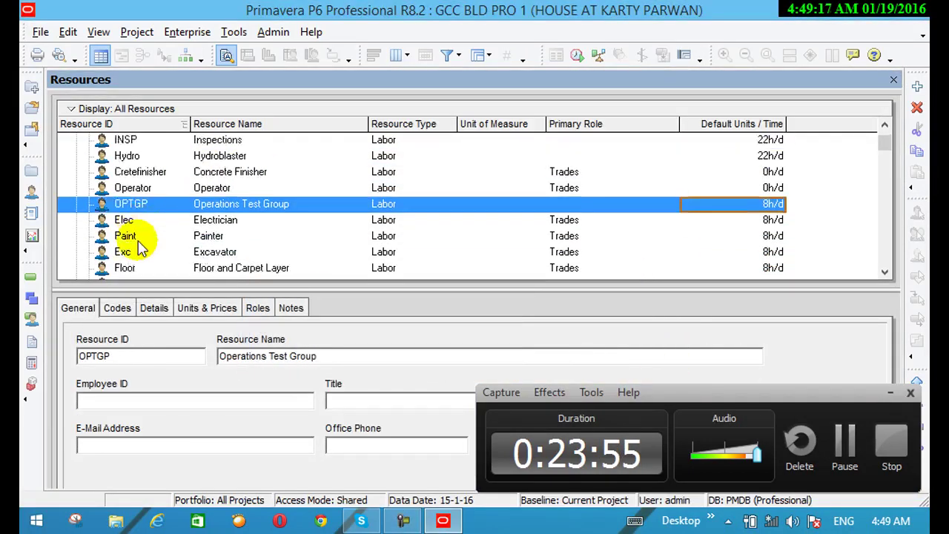
scroll(153, 241, up, 1)
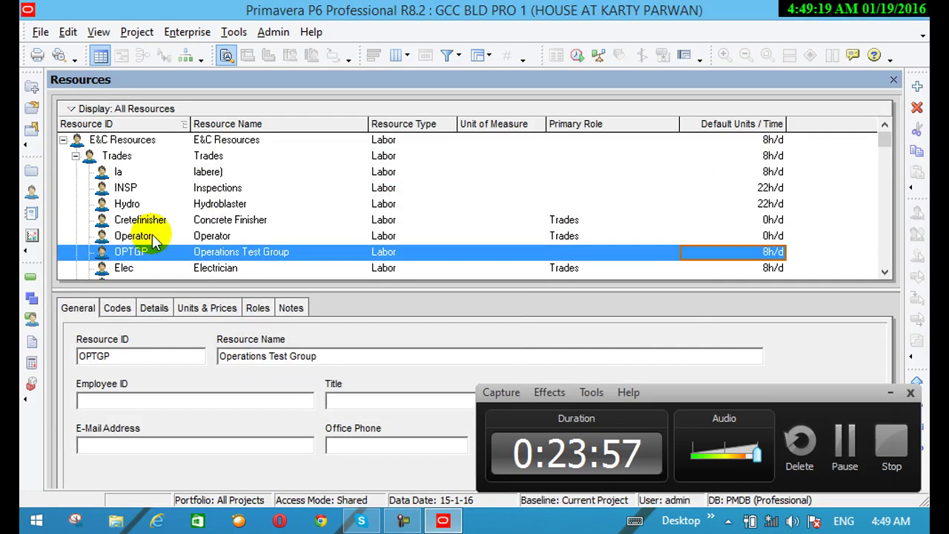
Open the Activities window for the GCC BLD PRO 1 project
click(28, 276)
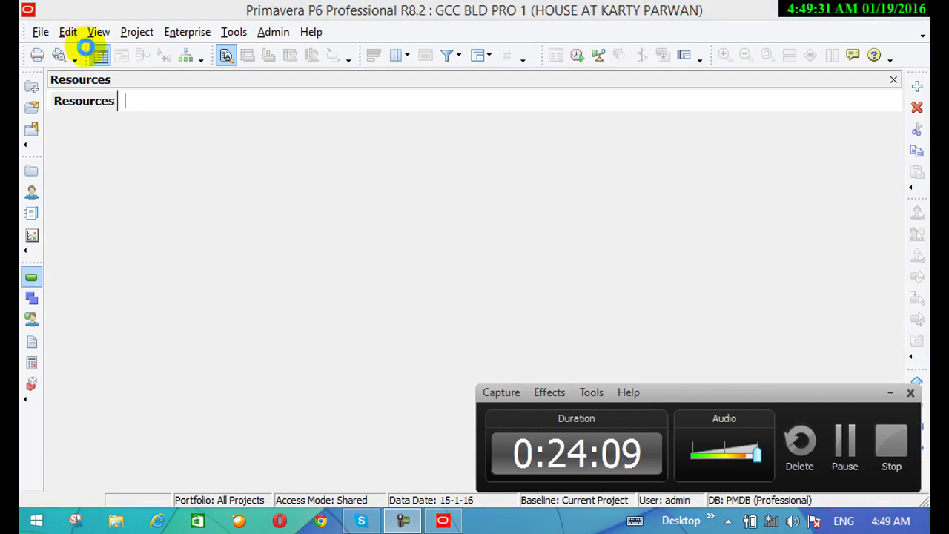
key(super+d)
key(super+d)
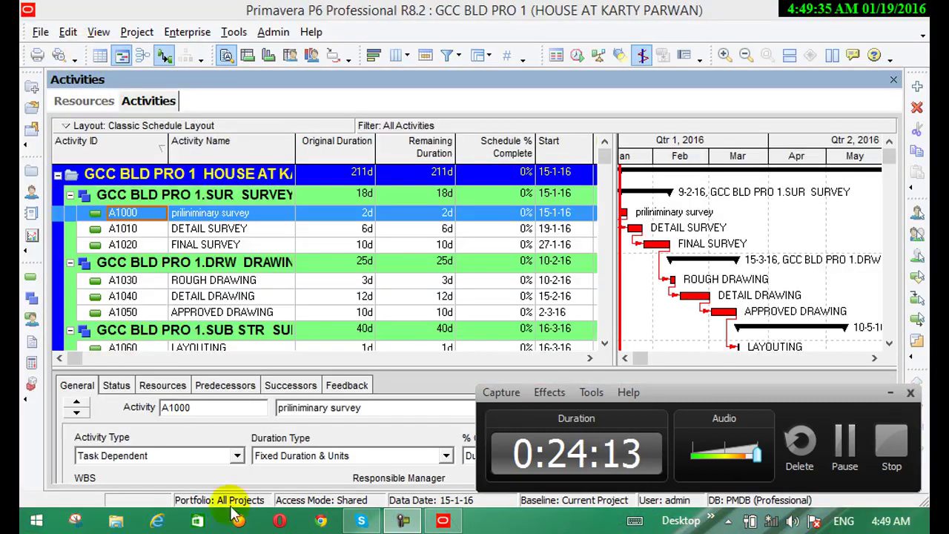
click(892, 393)
Open the dialog for changing the application password from the user preferences
click(71, 36)
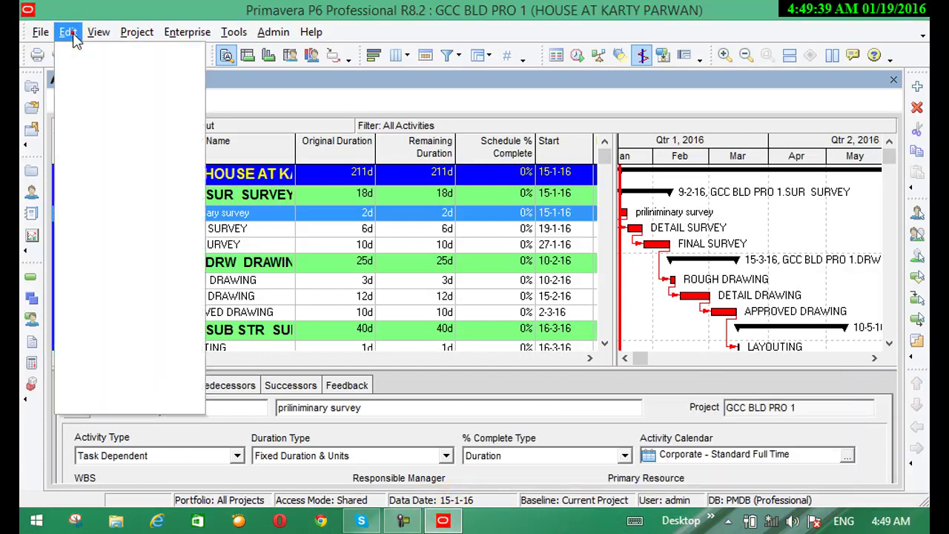
click(136, 407)
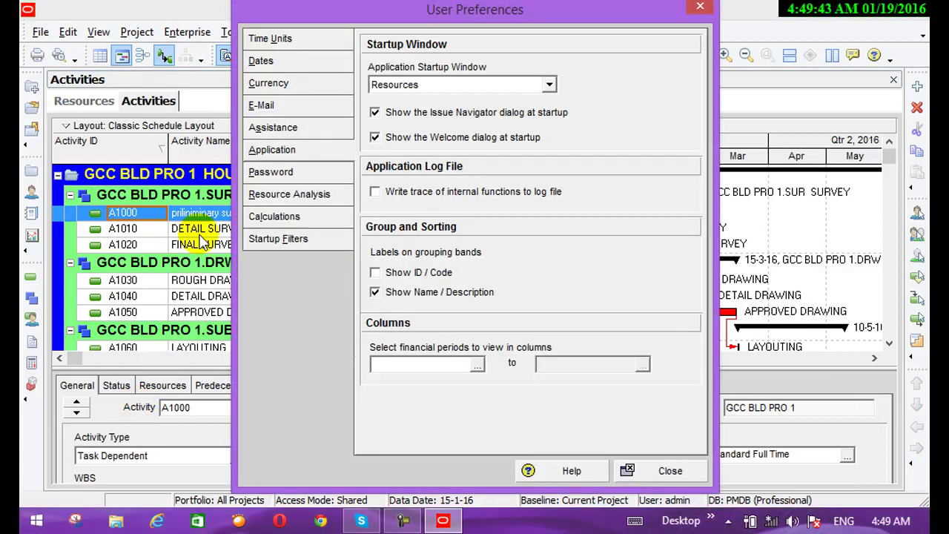
click(285, 170)
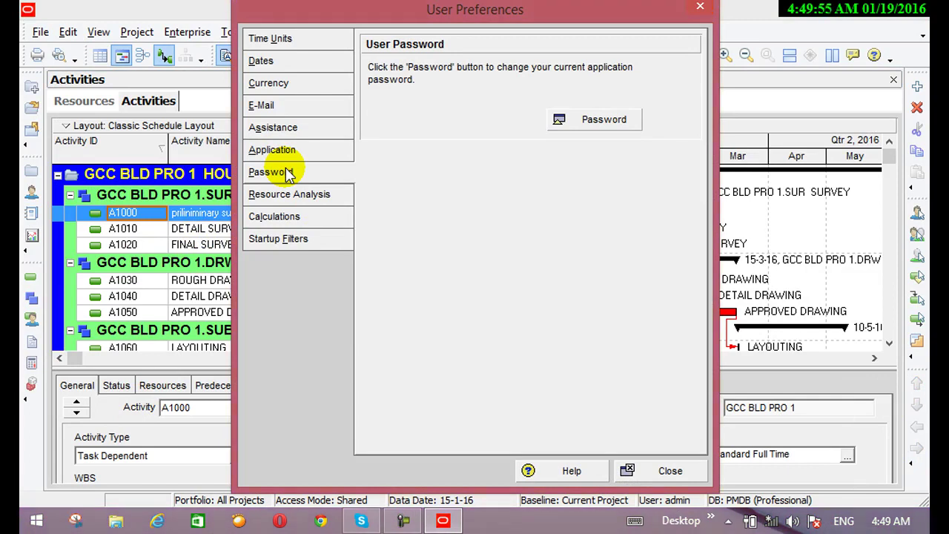
click(599, 122)
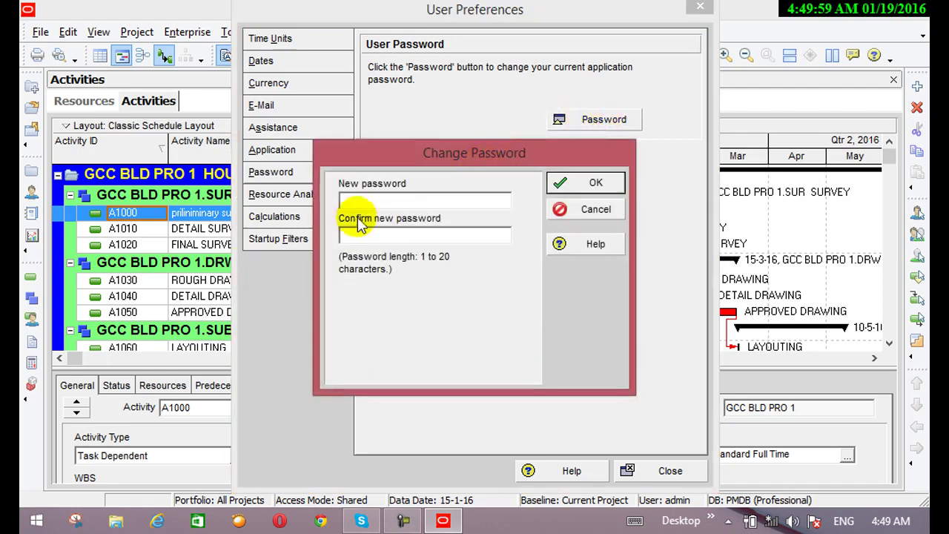
Try to confirm a blank new password, cancel the password change and close the user preferences
click(371, 199)
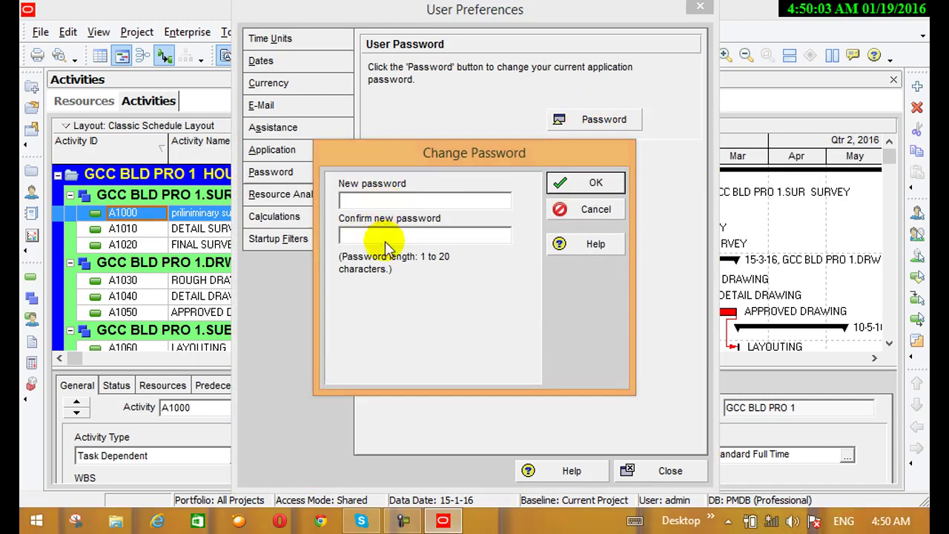
click(616, 185)
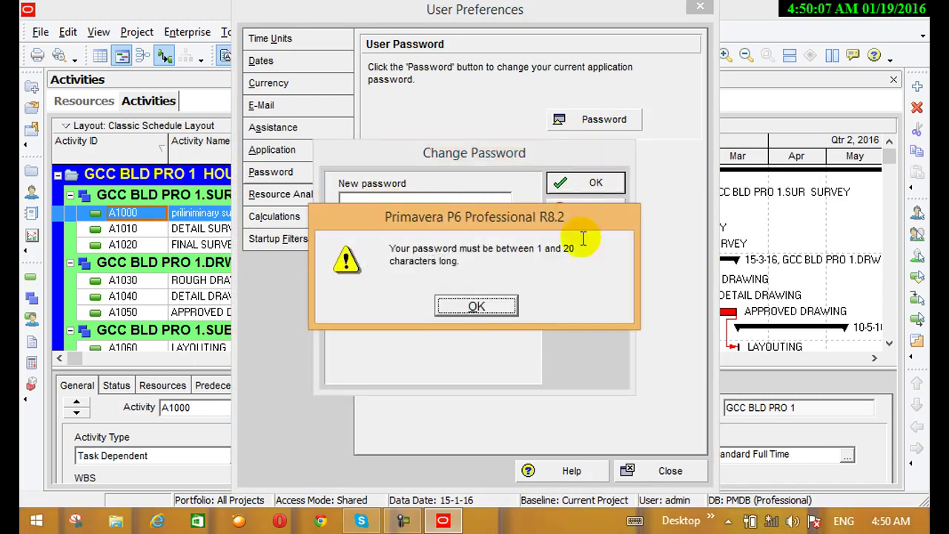
click(476, 306)
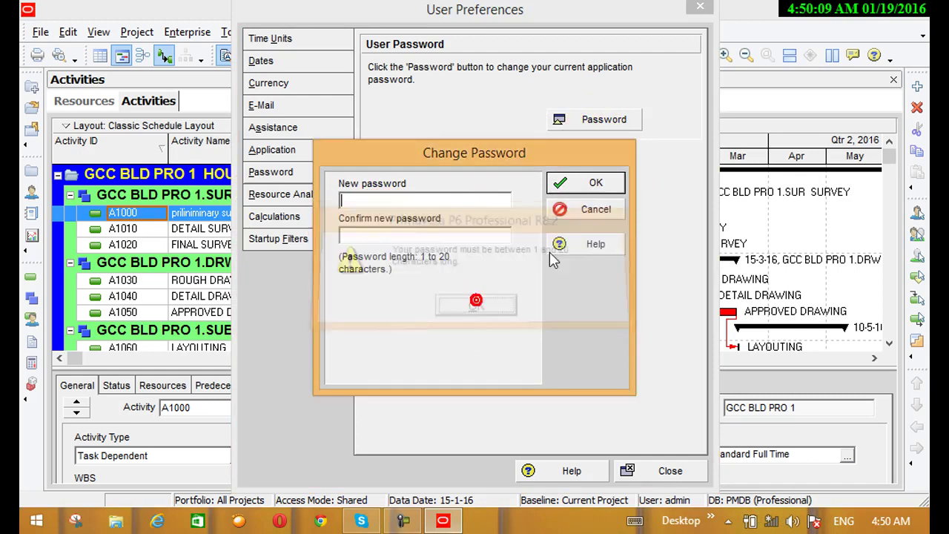
click(595, 213)
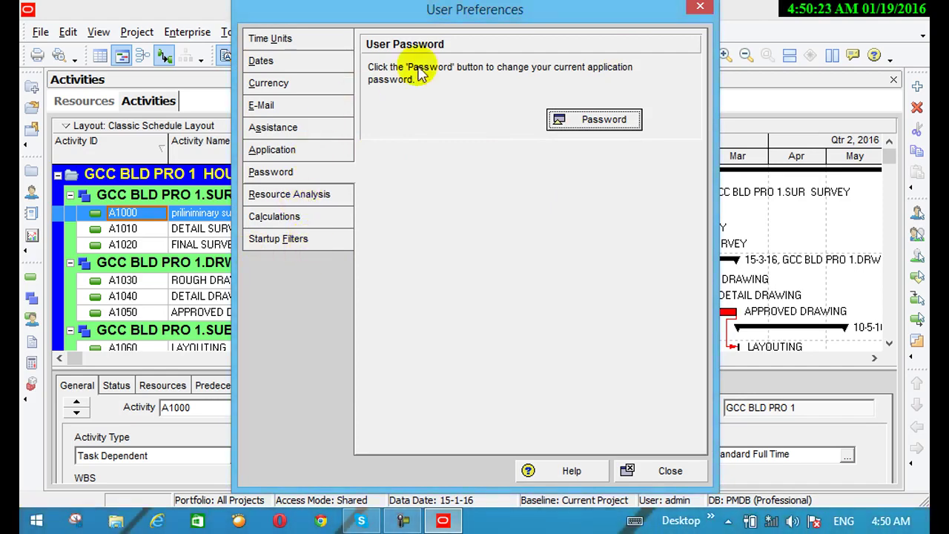
click(698, 6)
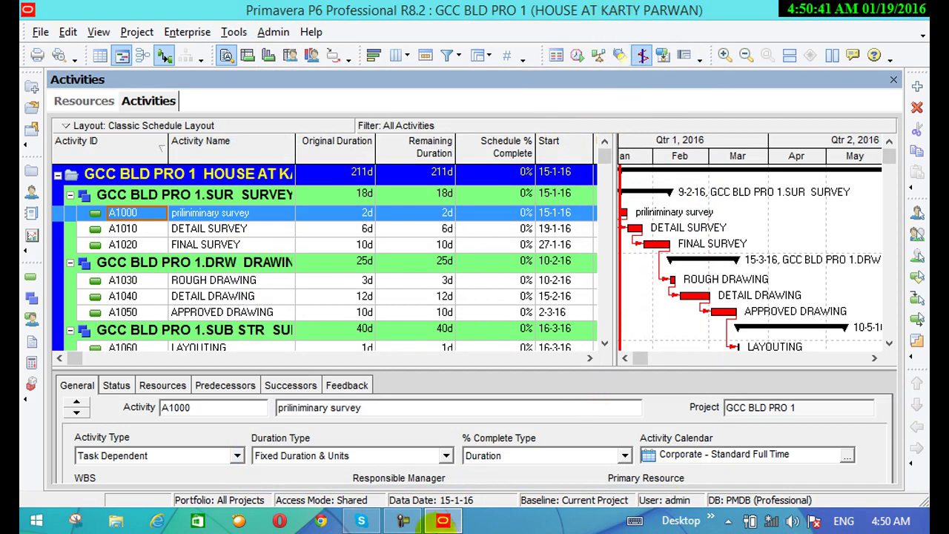
click(403, 520)
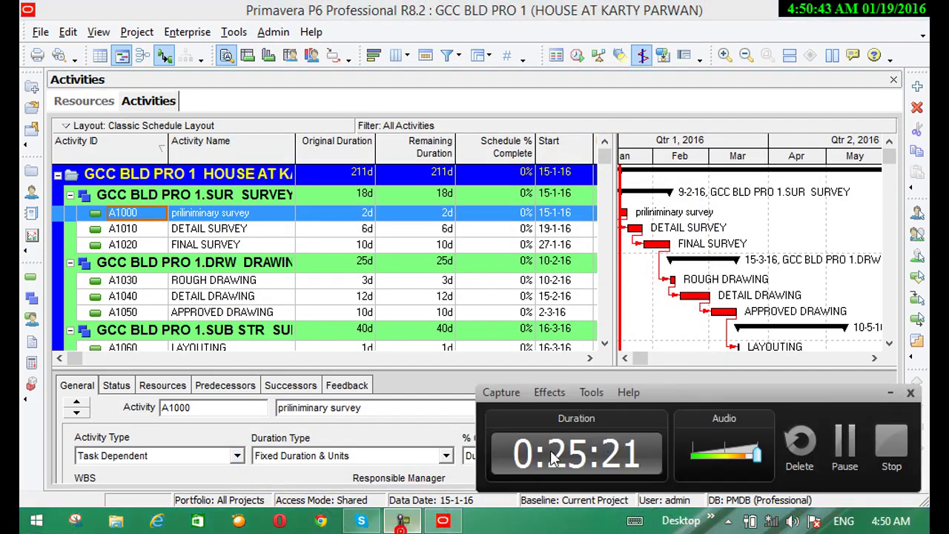